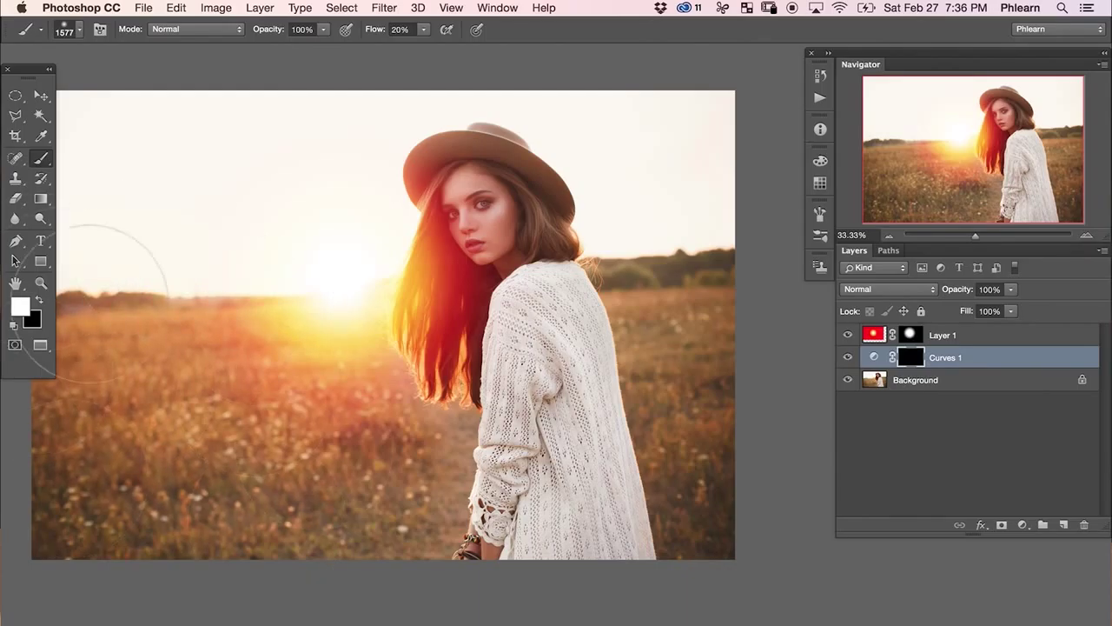
Add a Color Balance adjustment layer above Layer 1 and open its tone range choices.
scroll(347, 358, left, 1)
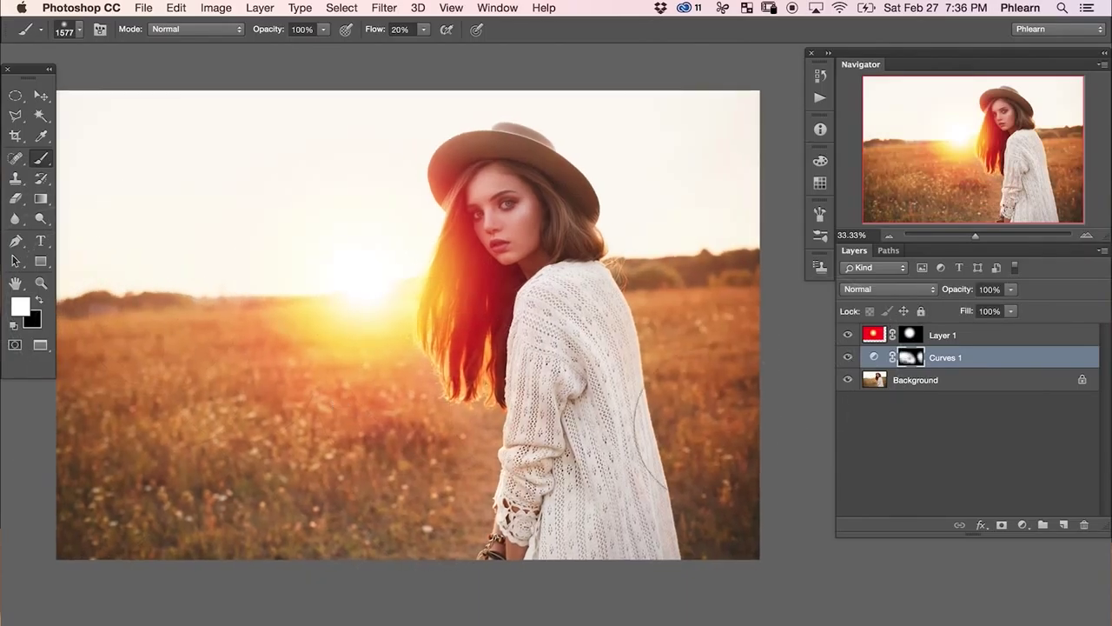
click(964, 336)
click(1022, 525)
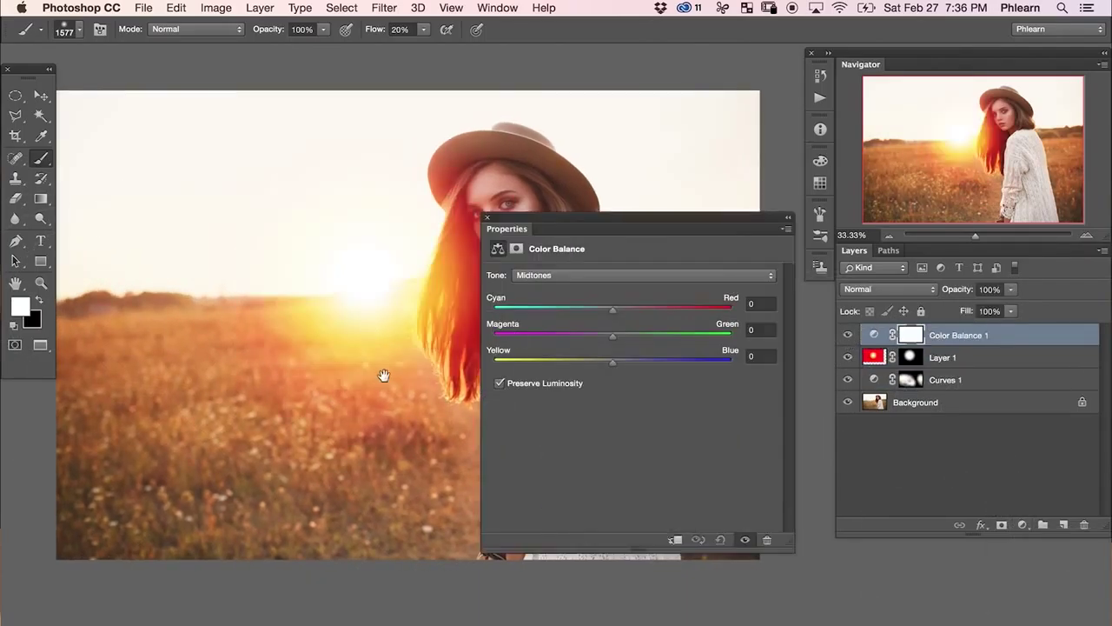
click(556, 273)
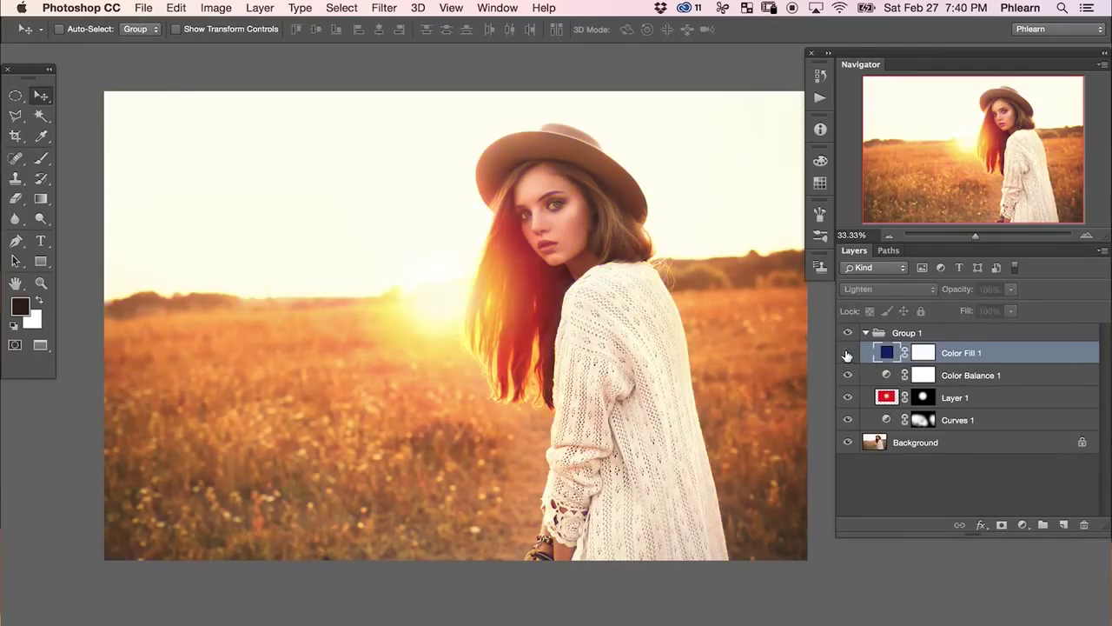
Open the color of the Color Fill 1 layer and pick a different shade for it.
double_click(887, 352)
click(242, 267)
drag(242, 267, 223, 313)
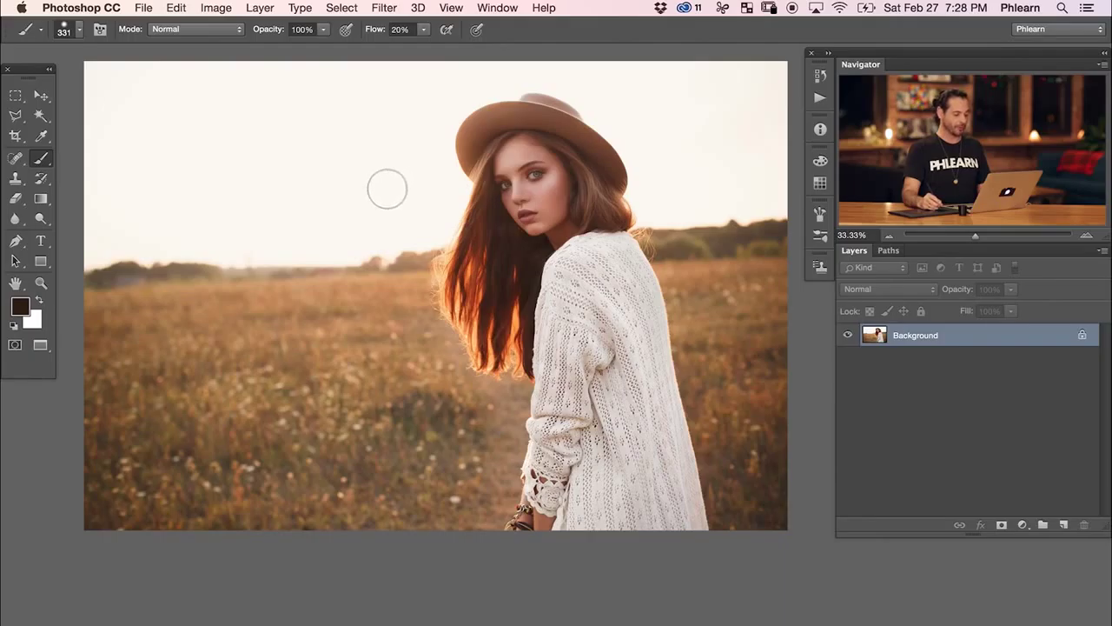
Examine the backlit hair and the sunlight direction in the portrait up close.
key(super+plus)
key(super+plus)
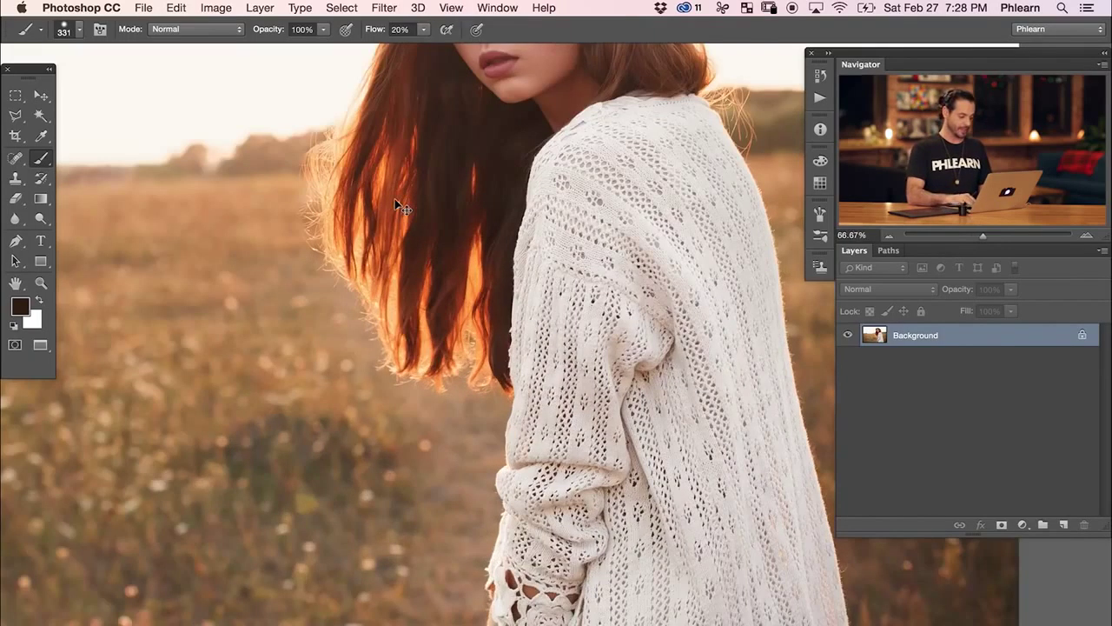
drag(386, 403, 470, 517)
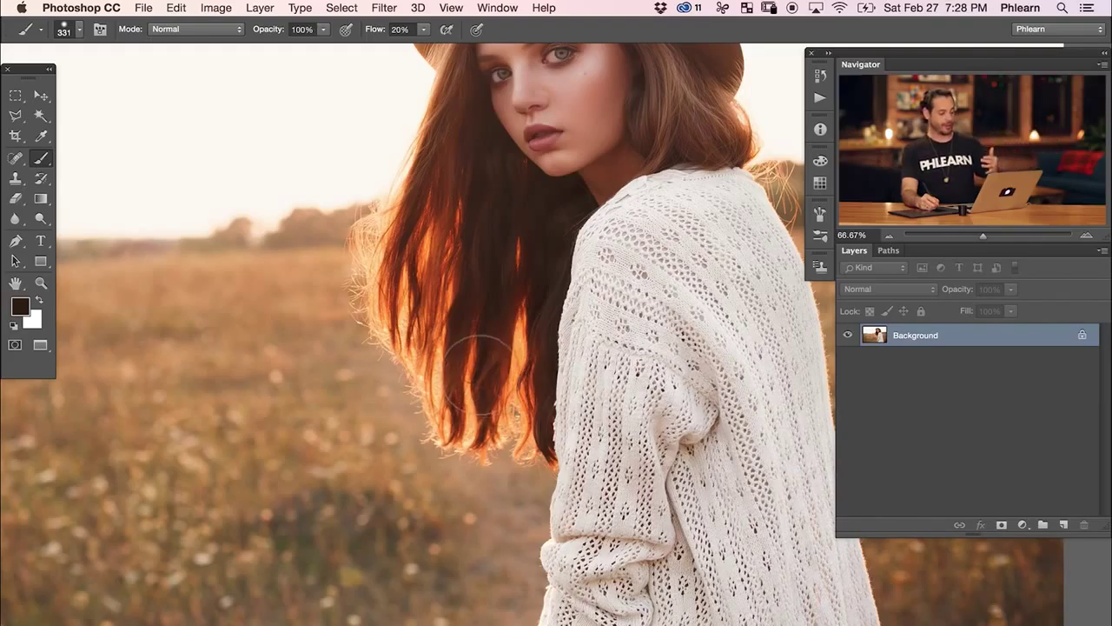
key(super+minus)
key(super+minus)
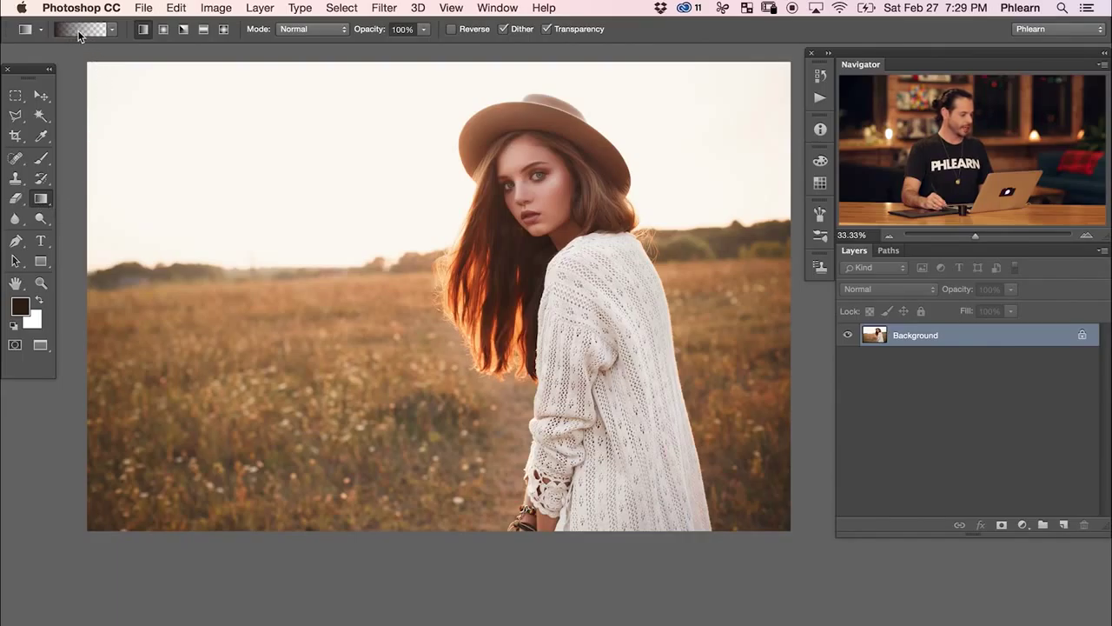
Open the Gradient Editor and load the Red, Green preset as the starting gradient.
click(79, 34)
drag(190, 129, 178, 118)
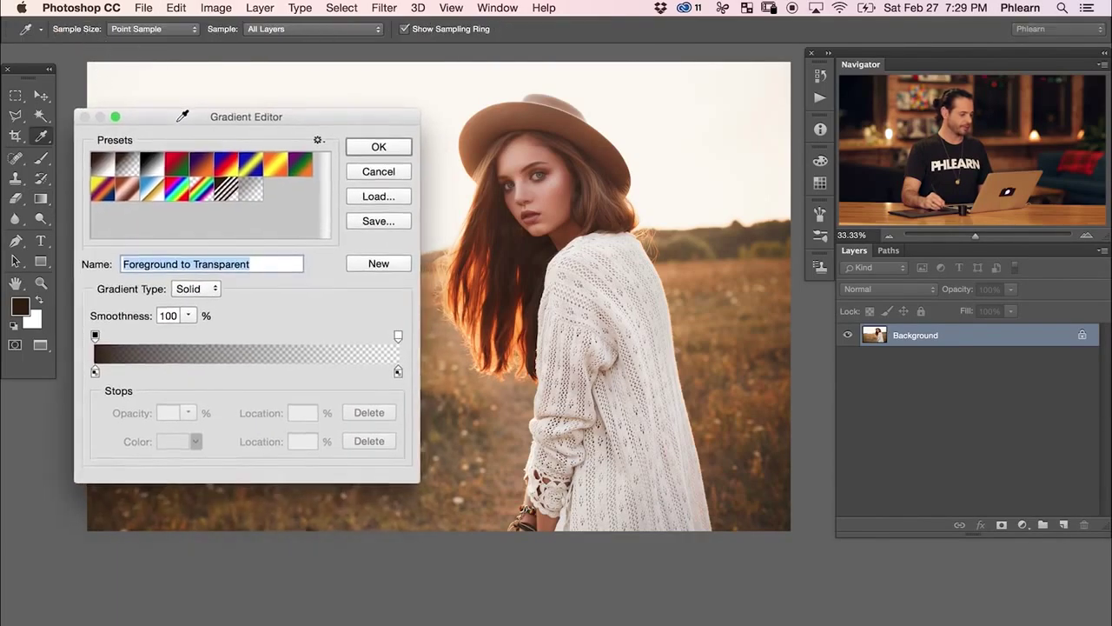
click(174, 166)
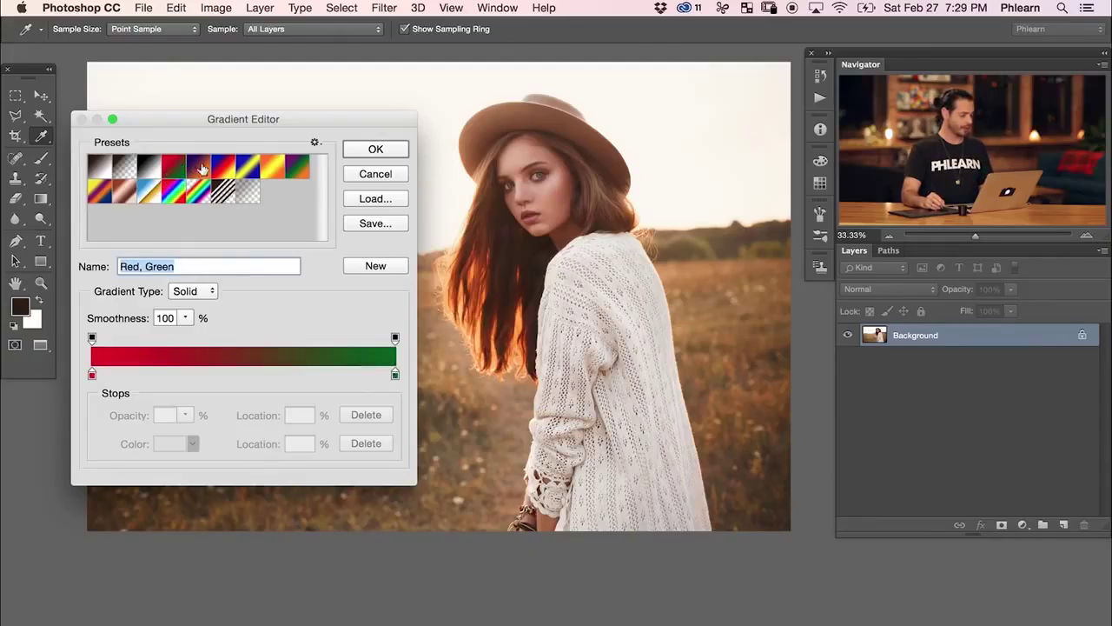
click(199, 170)
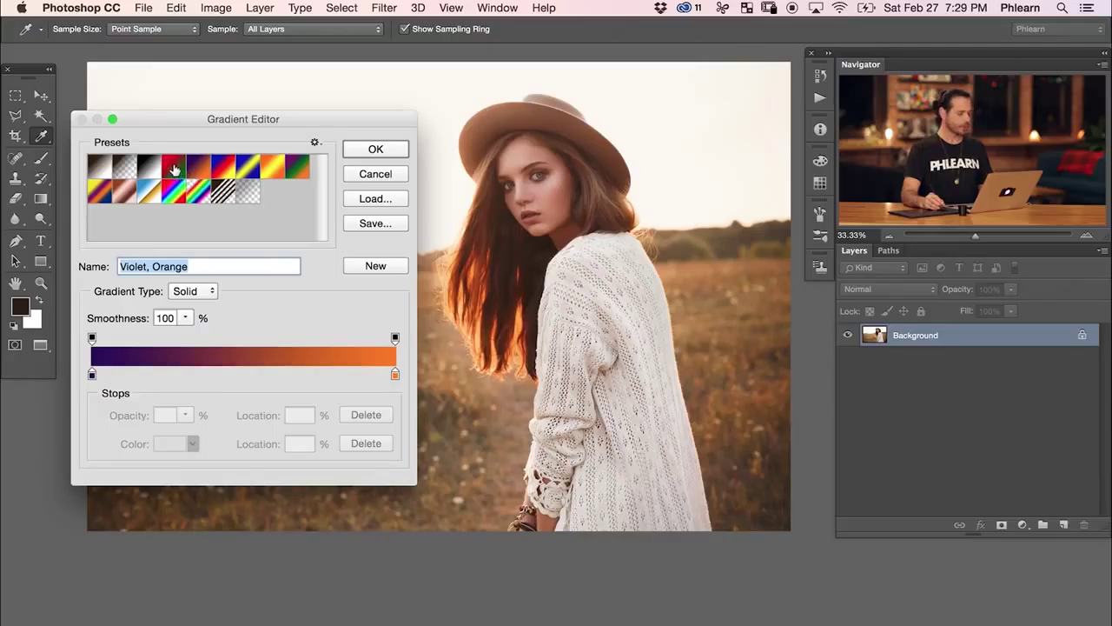
click(174, 168)
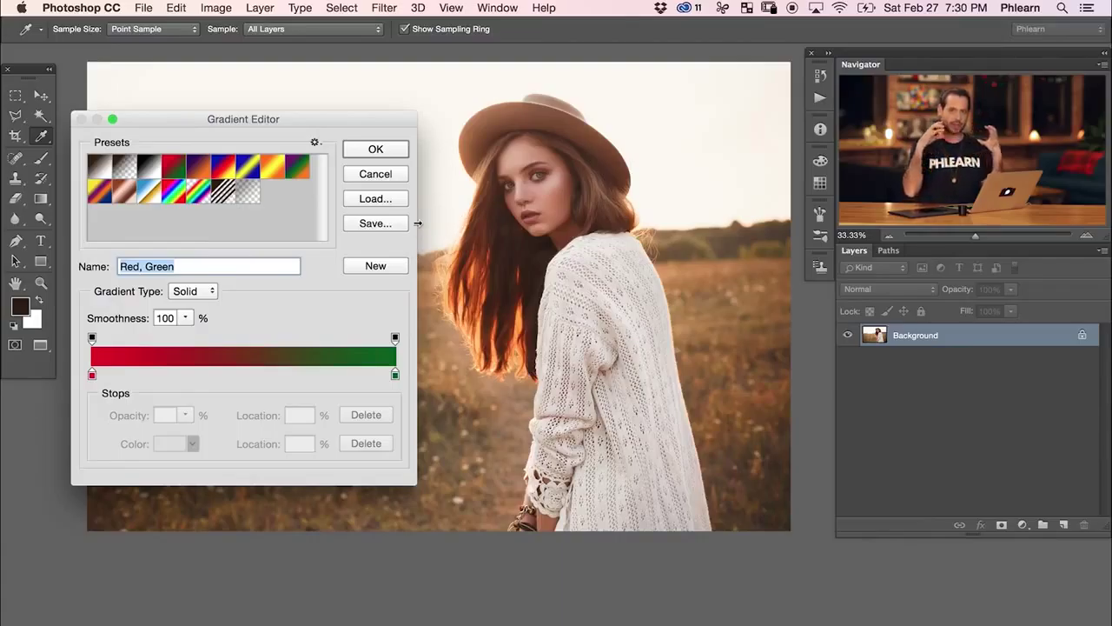
Change the gradient's starting color stop at location 0% to white (ffffff).
click(92, 374)
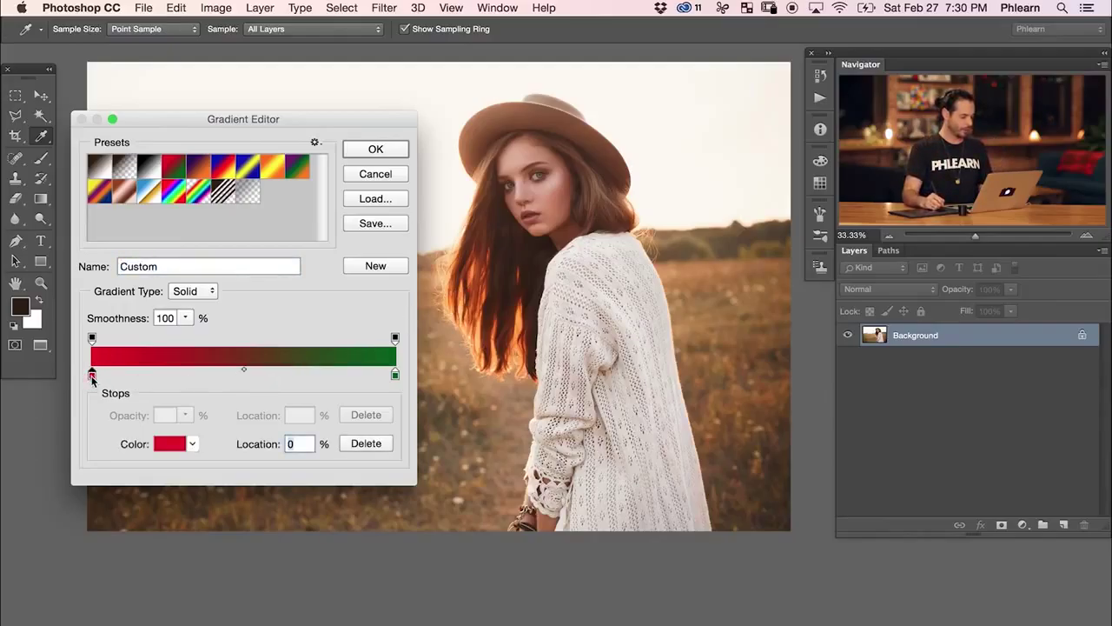
click(167, 446)
drag(74, 363, 12, 321)
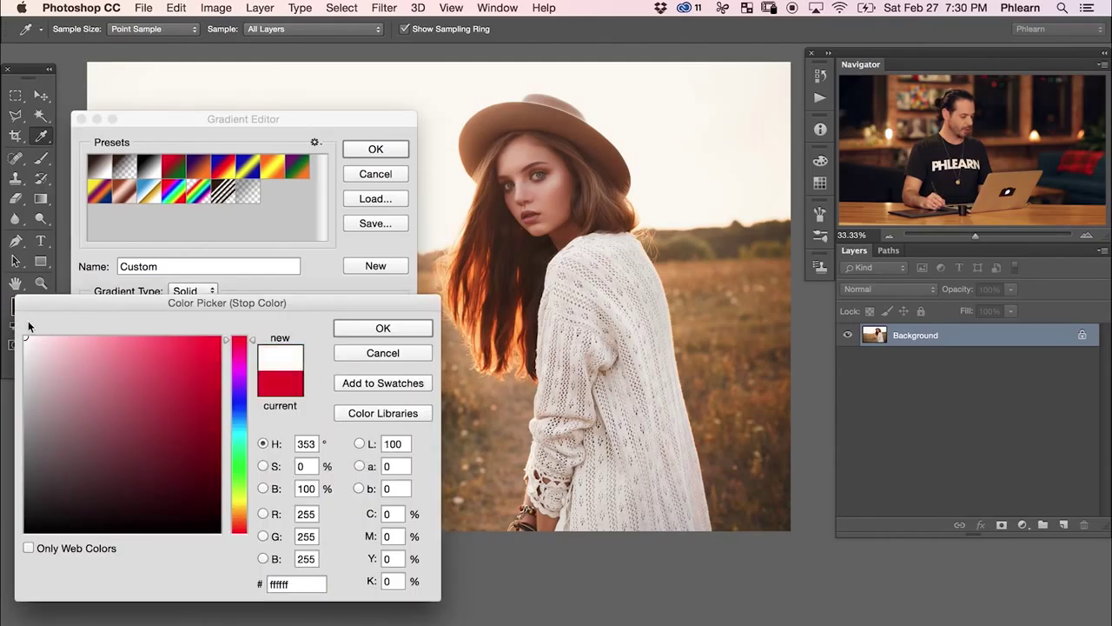
drag(136, 309, 177, 310)
click(419, 333)
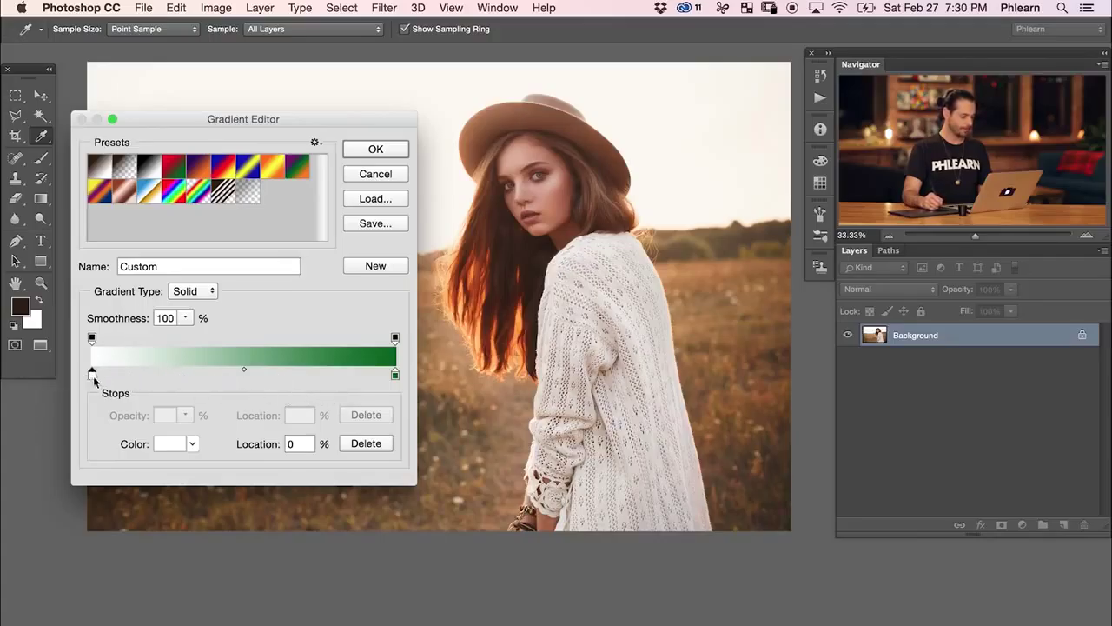
Change the gradient's end color stop at location 100% to pure bright red (ff0000).
click(396, 374)
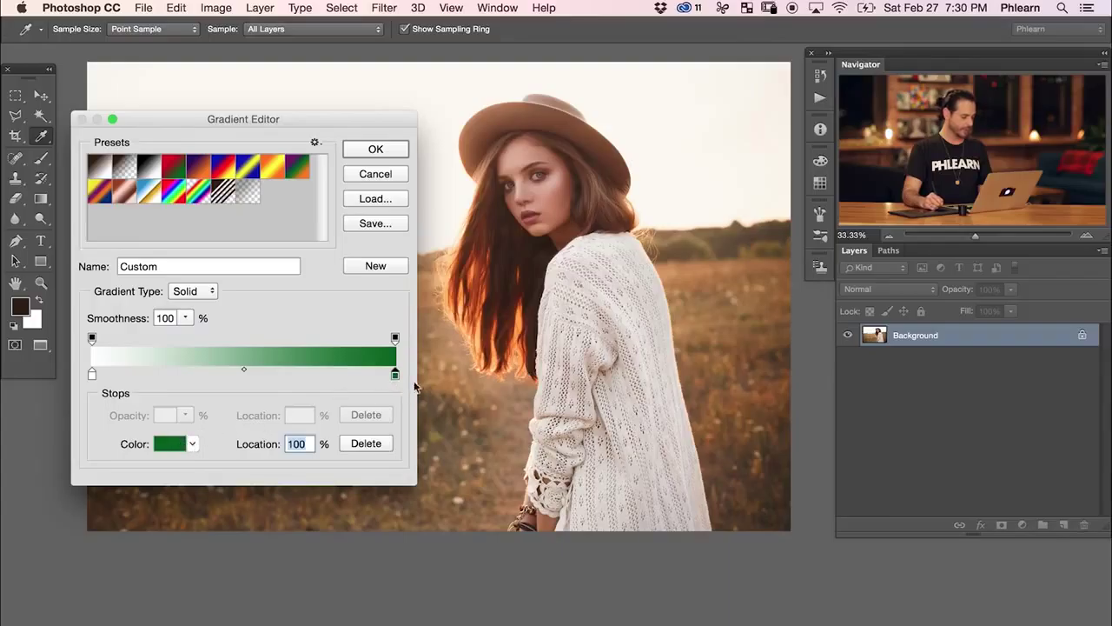
click(166, 445)
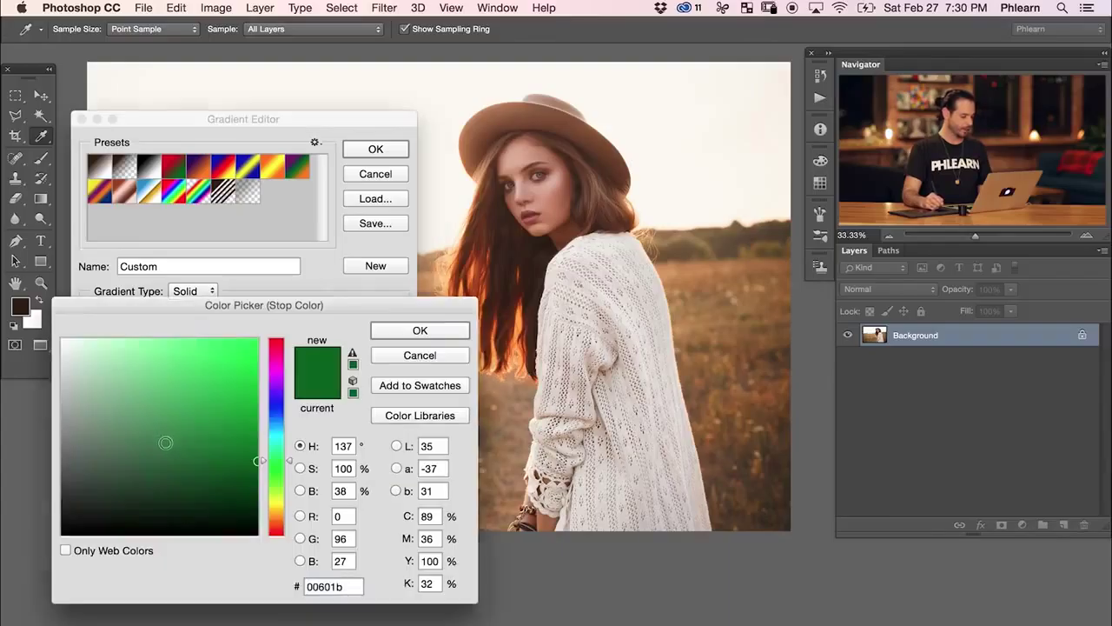
drag(278, 521, 278, 535)
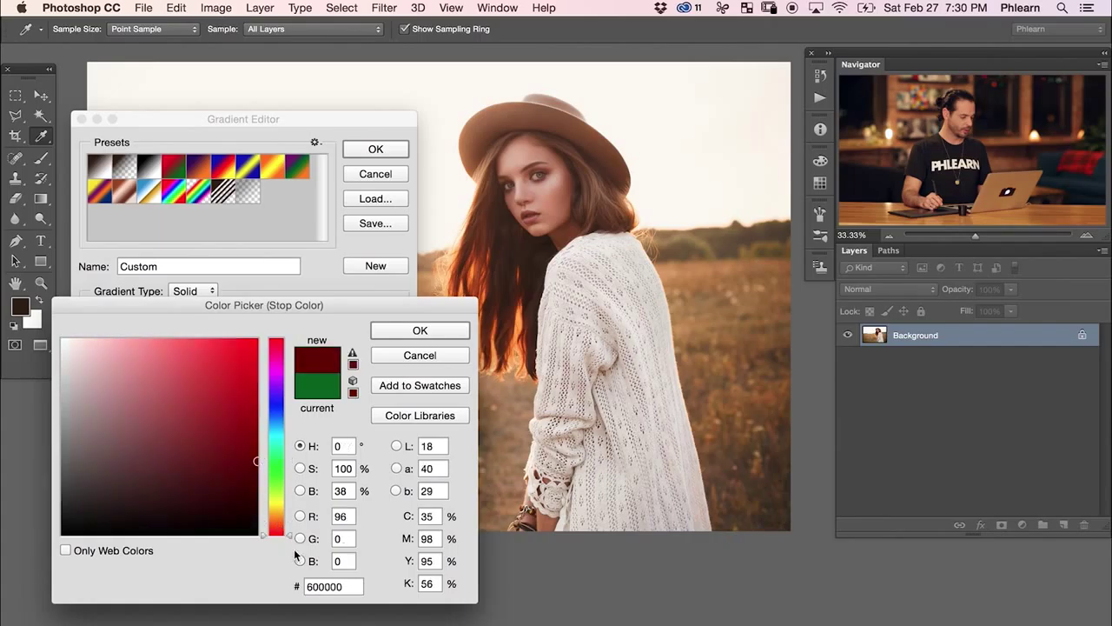
drag(242, 373, 321, 321)
click(418, 331)
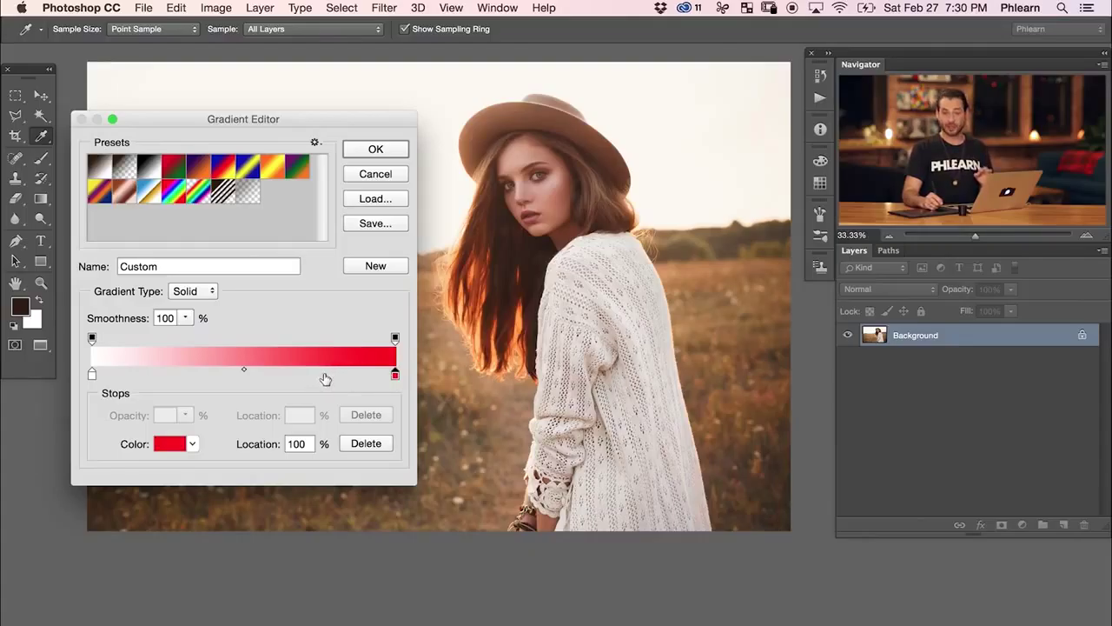
Add a color stop at location 50% of the gradient and make it orange (ffa200).
click(244, 376)
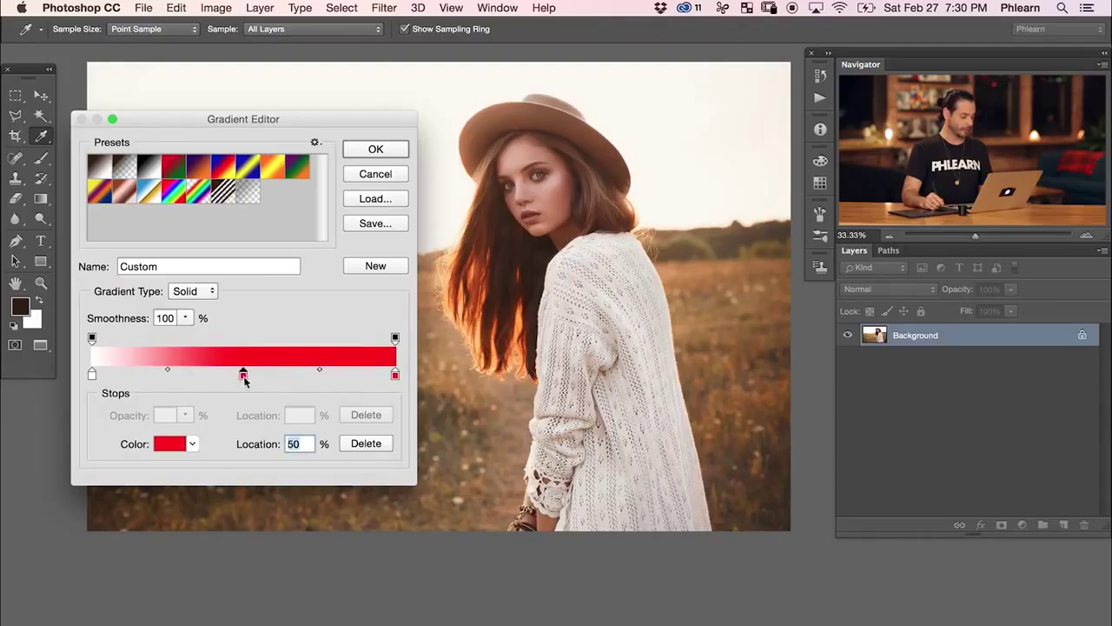
click(178, 444)
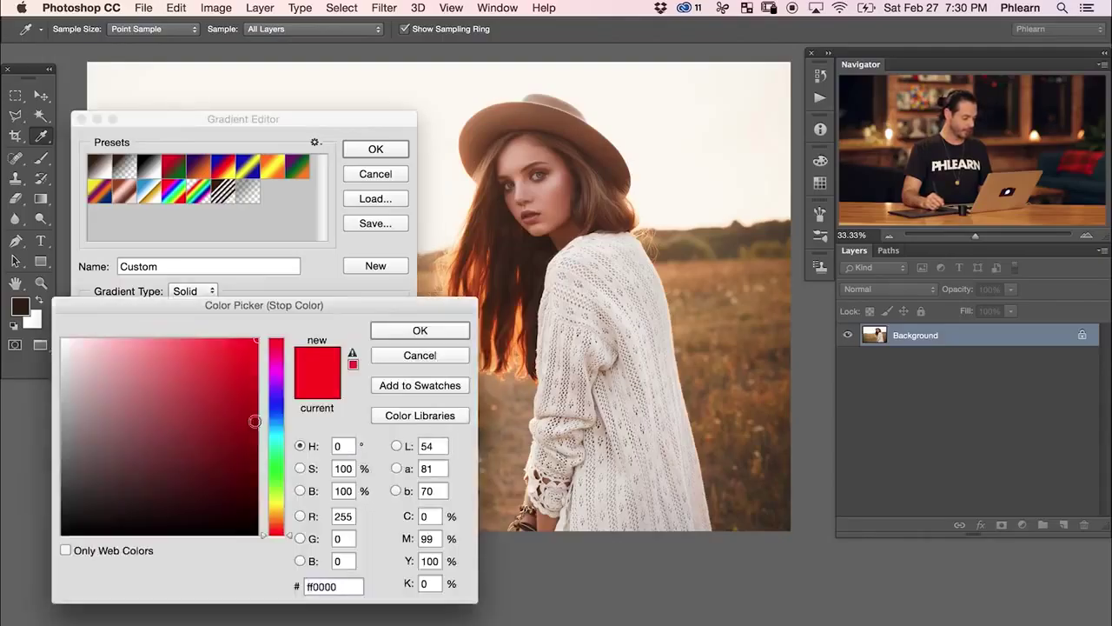
click(286, 519)
drag(286, 519, 288, 514)
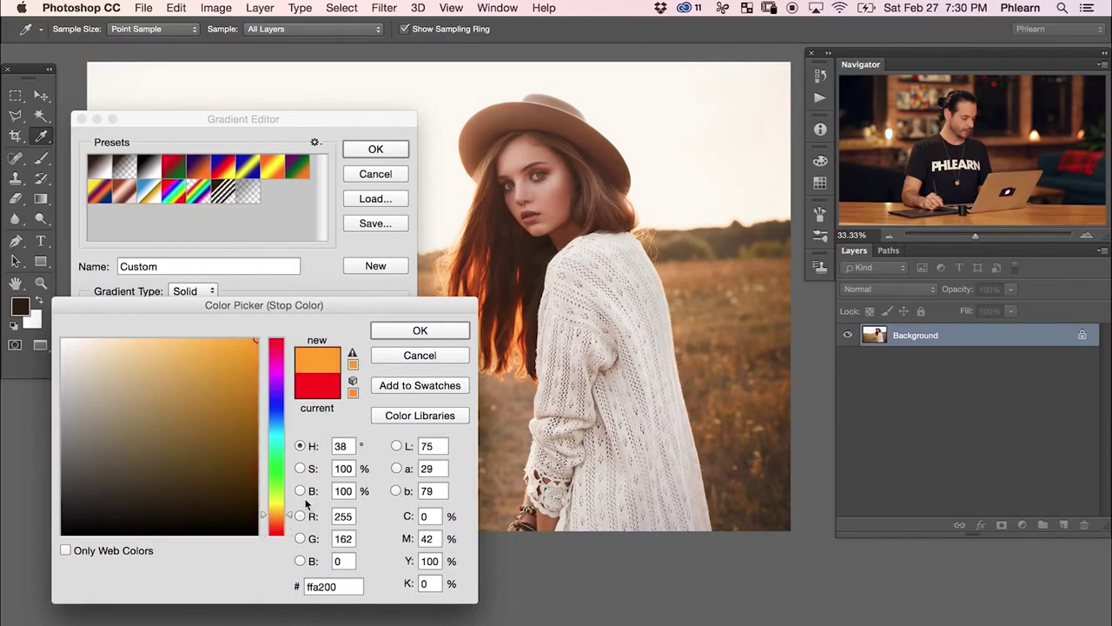
click(421, 329)
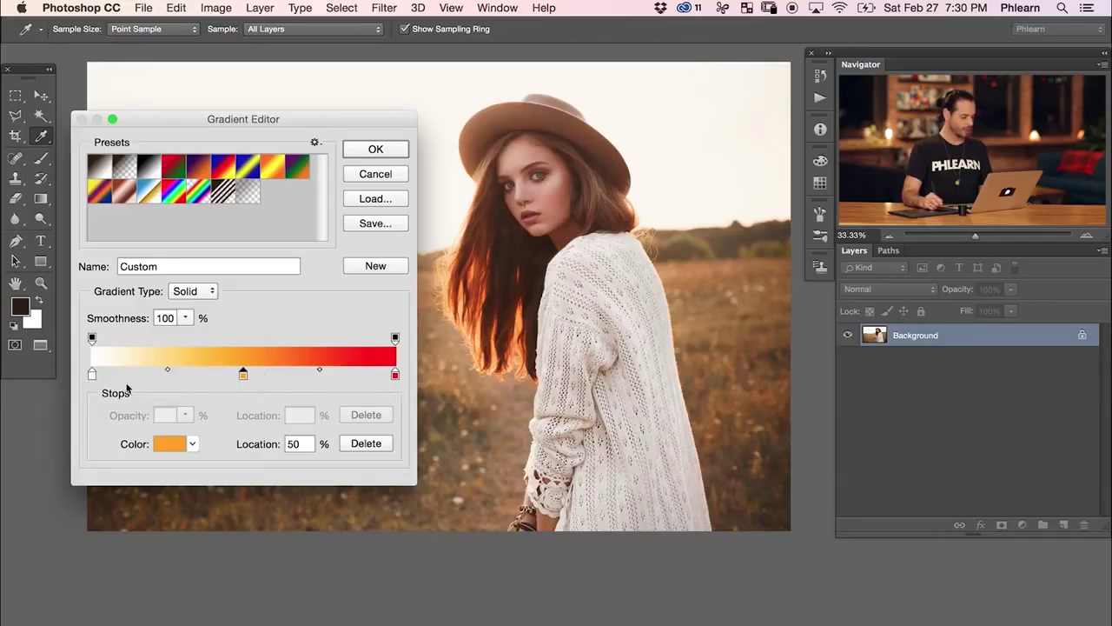
Shift the white stop inward and the orange stop to 58%, and save the gradient as a new preset.
drag(93, 377, 142, 377)
drag(243, 375, 270, 380)
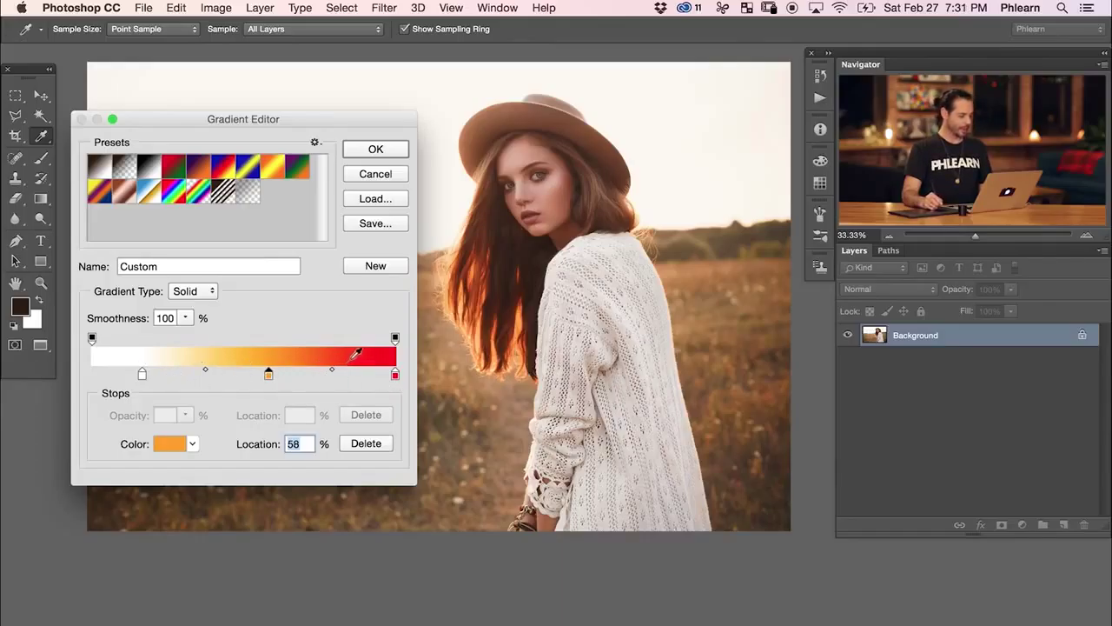
click(376, 266)
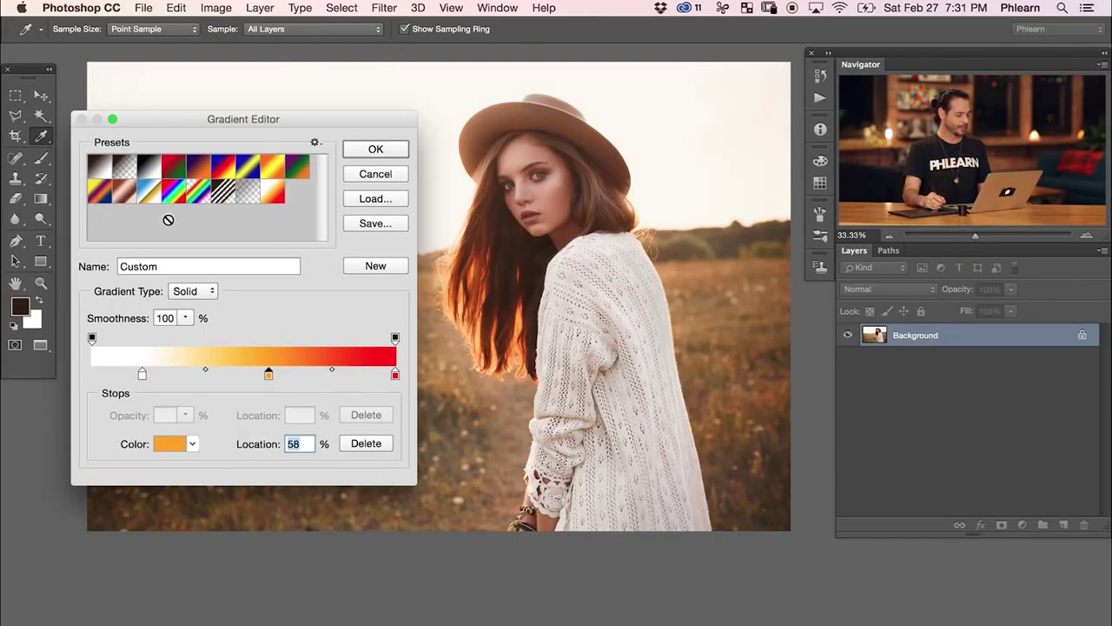
click(376, 150)
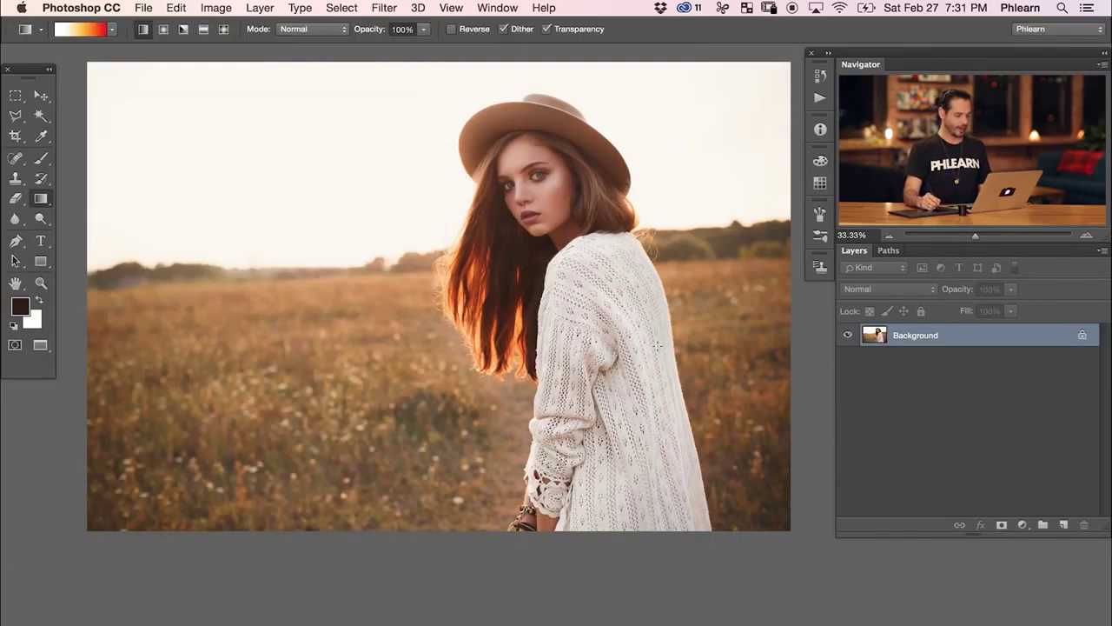
Add a new layer above the Background and try a horizontal linear gradient across it, undoing the fill.
click(1064, 525)
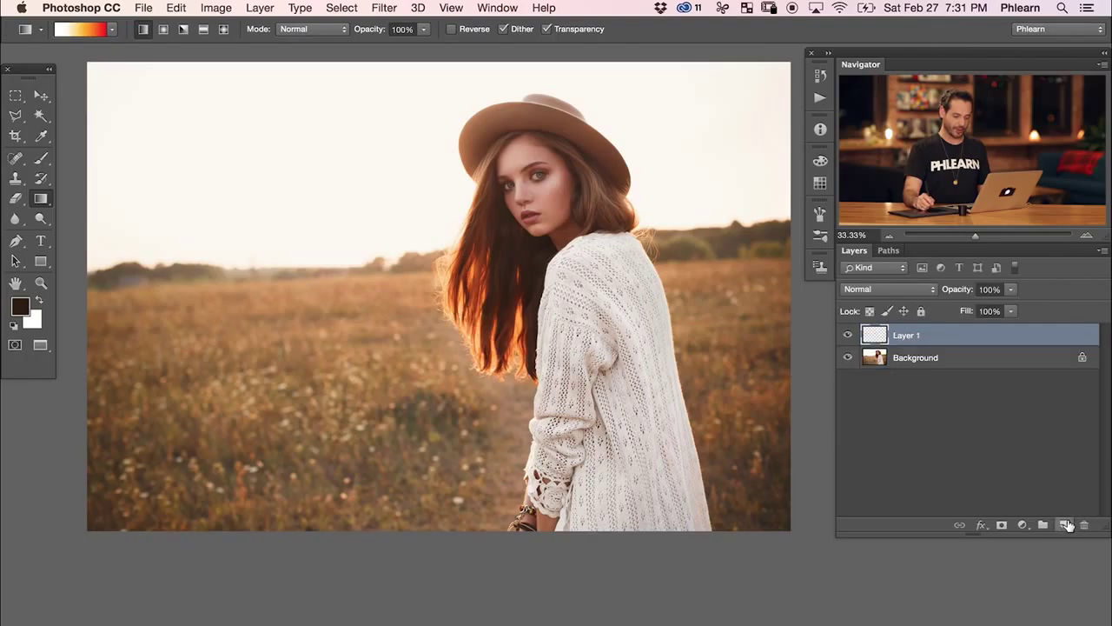
drag(596, 340, 574, 366)
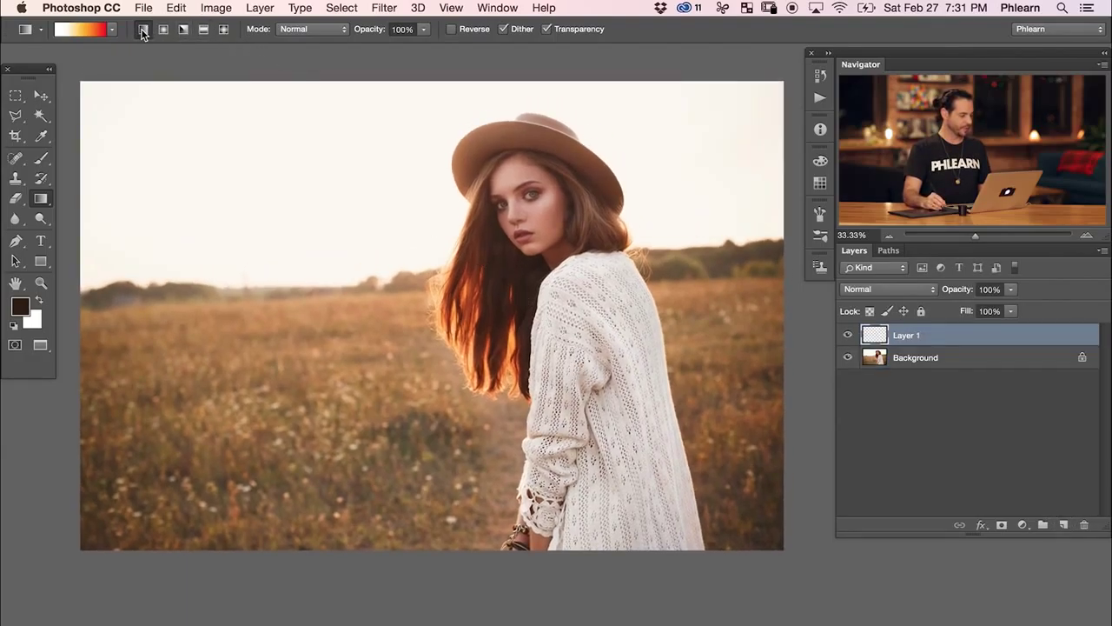
drag(197, 297, 761, 294)
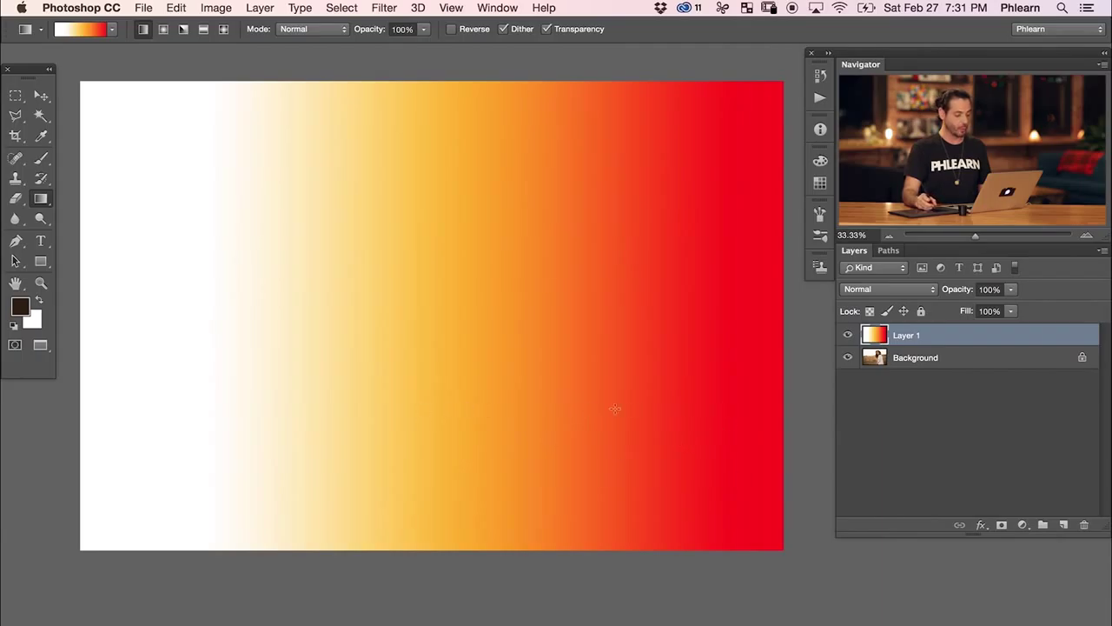
key(ctrl+z)
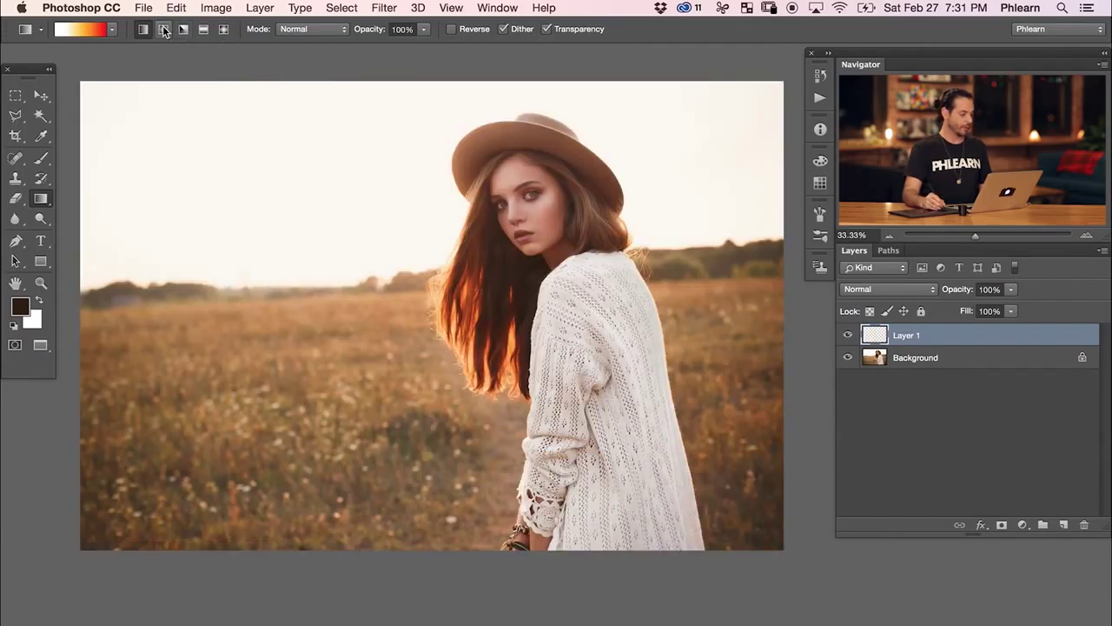
Try a radial gradient on Layer 1, undo it, and try an angle gradient instead.
drag(237, 273, 409, 434)
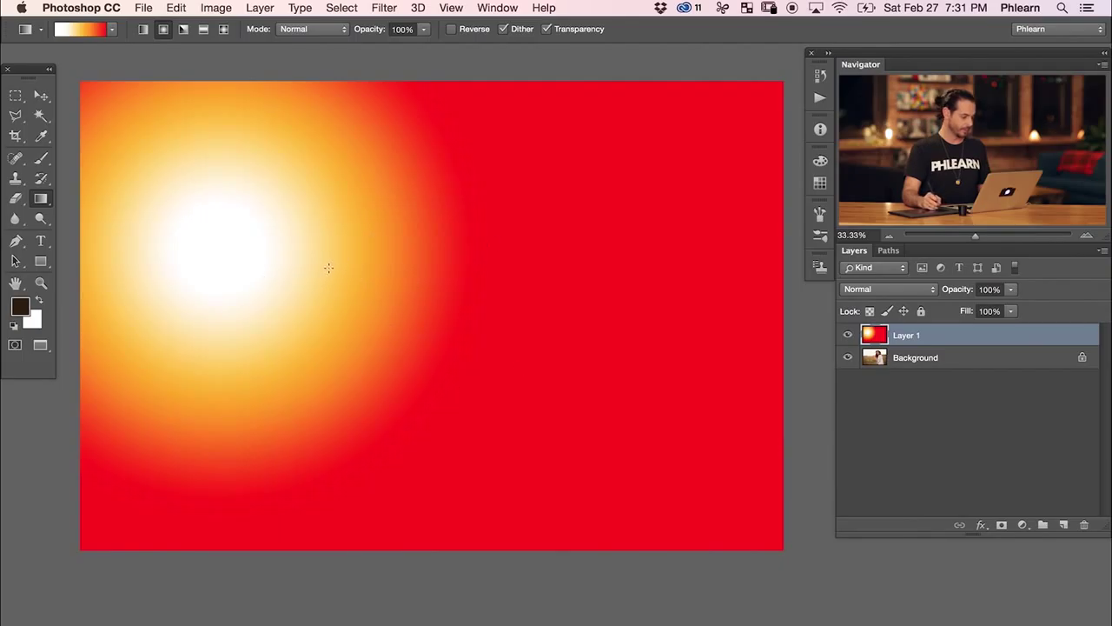
key(ctrl+z)
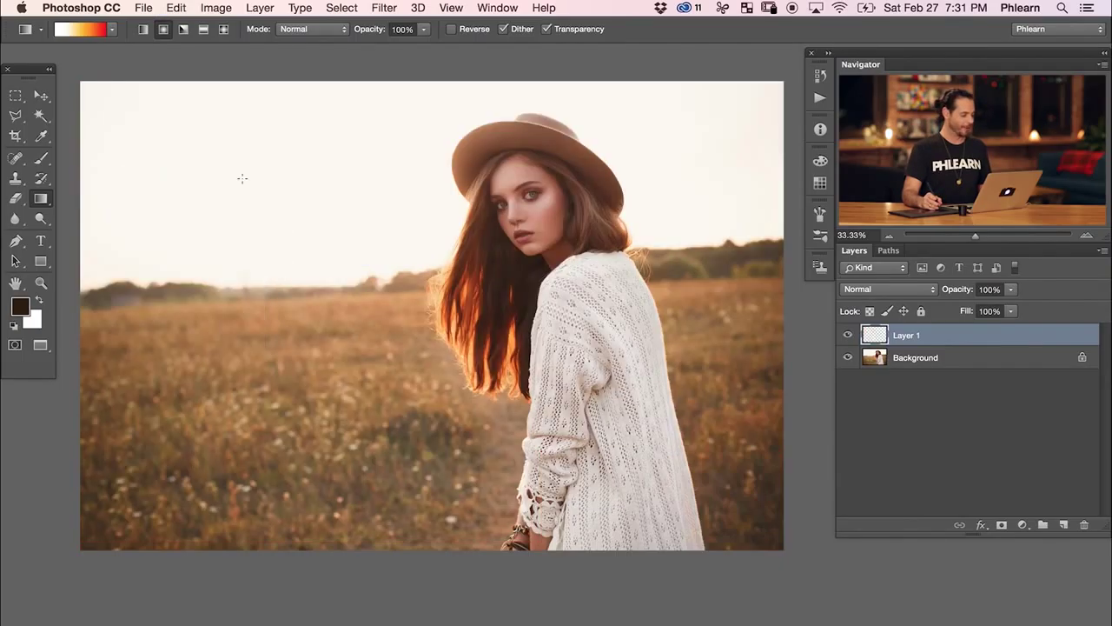
drag(371, 323, 419, 341)
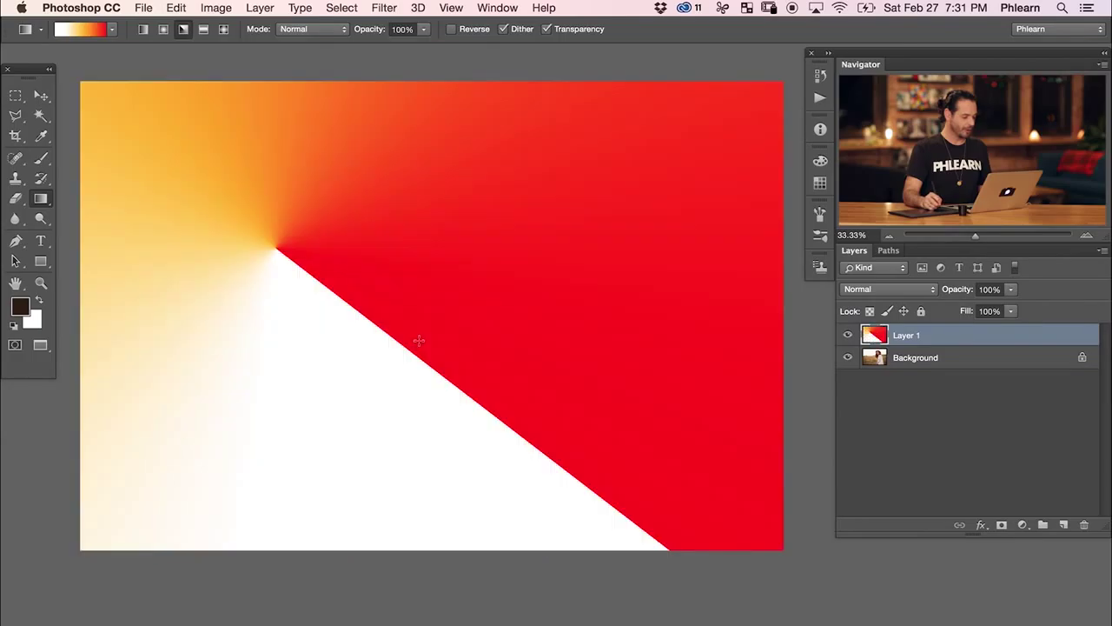
Fill Layer 1 with a reflected gradient, and replace it with a diamond gradient centered in the sky area.
click(207, 29)
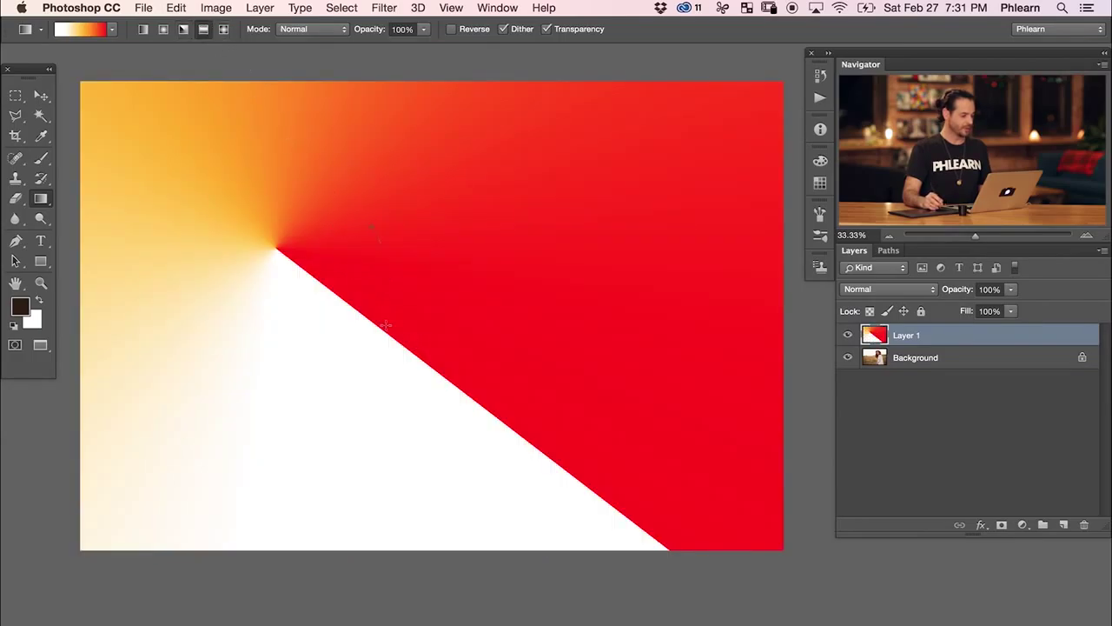
drag(385, 279, 401, 398)
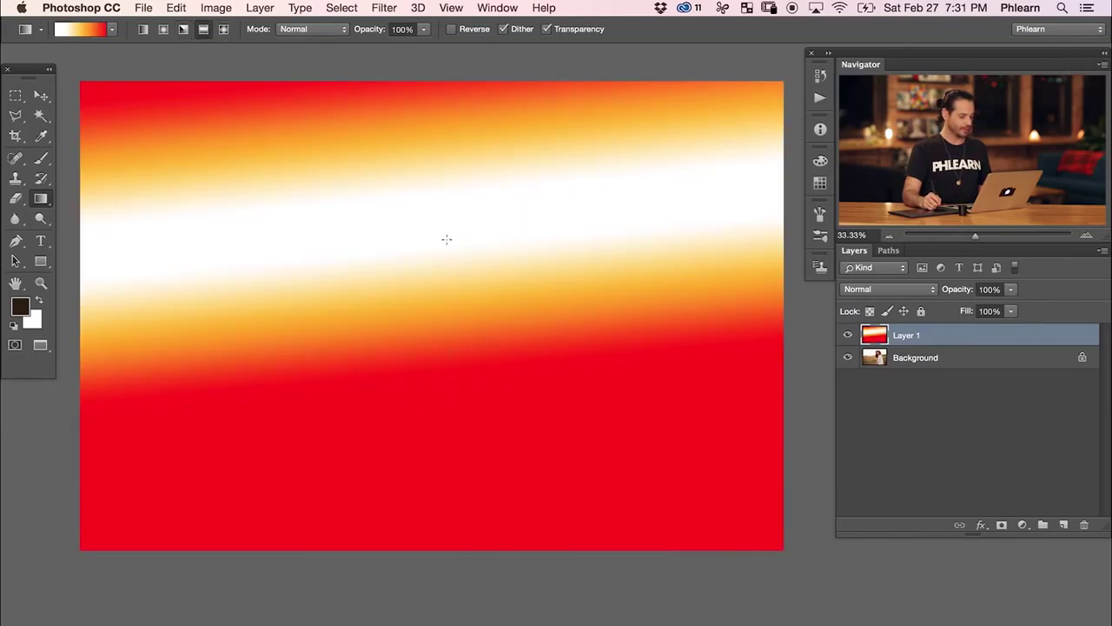
drag(463, 251, 464, 247)
click(225, 31)
drag(363, 226, 396, 368)
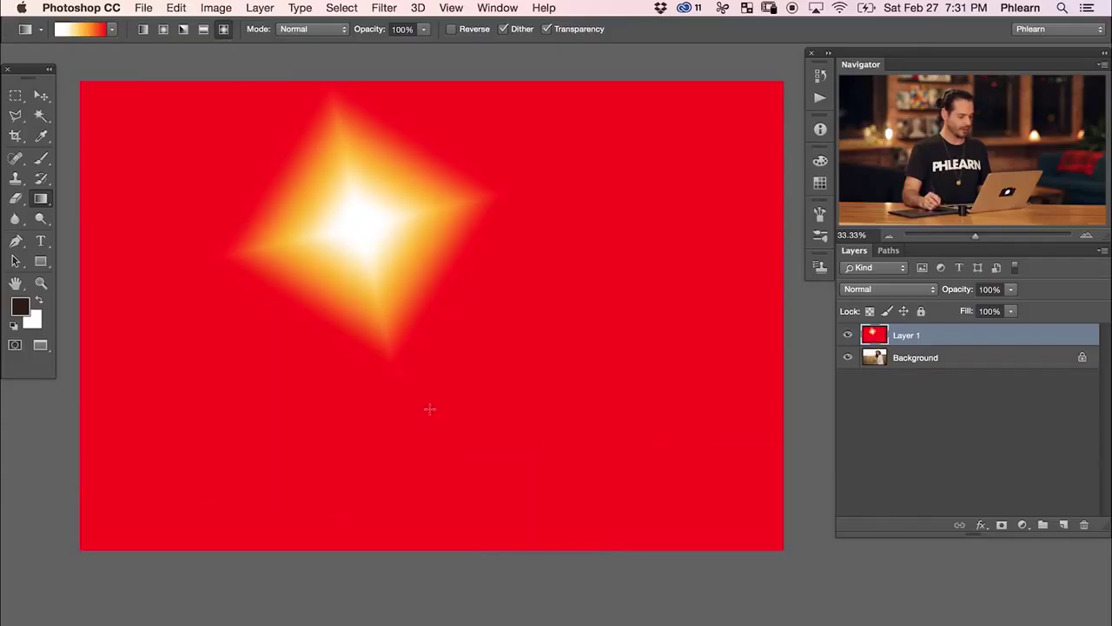
Replace the diamond fill on Layer 1 with a radial gradient centered near the middle of the canvas.
click(163, 31)
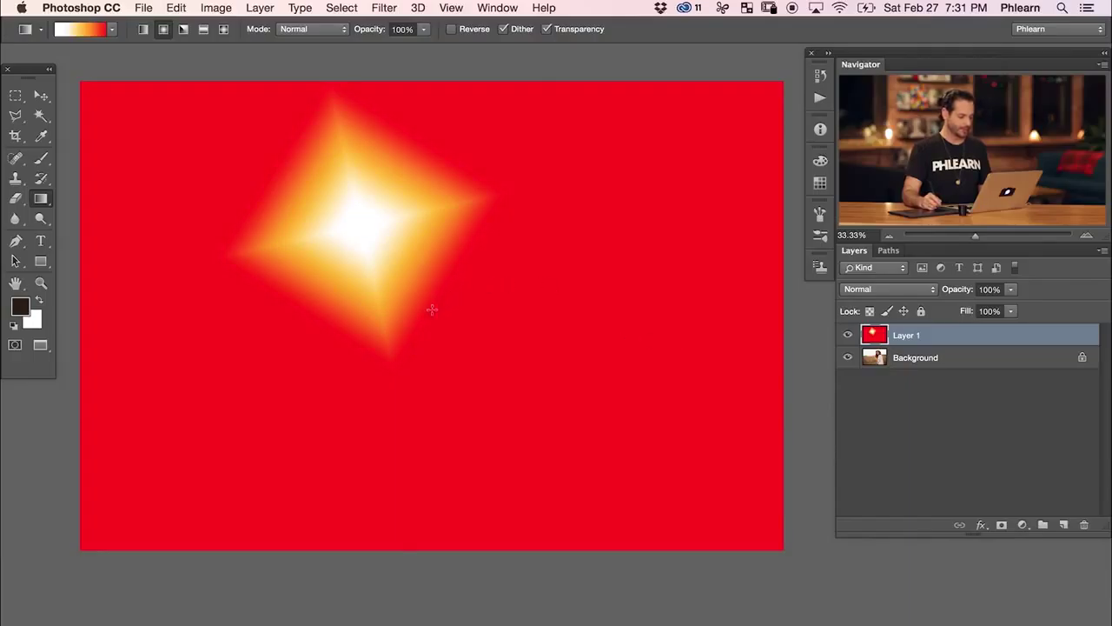
drag(468, 382, 531, 469)
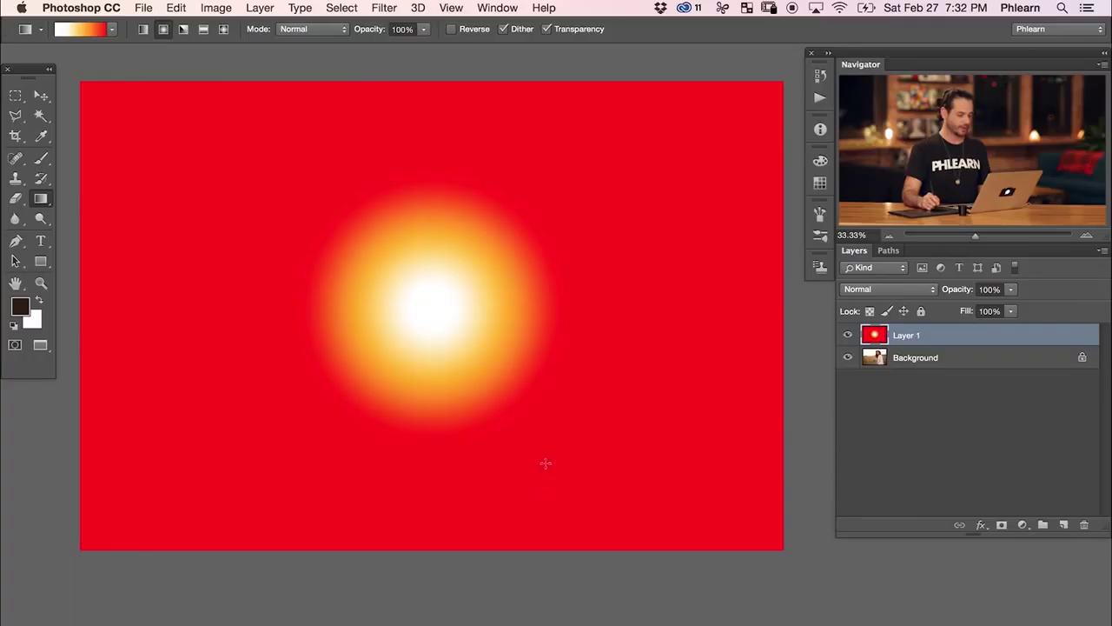
click(847, 336)
click(847, 338)
click(847, 338)
click(847, 337)
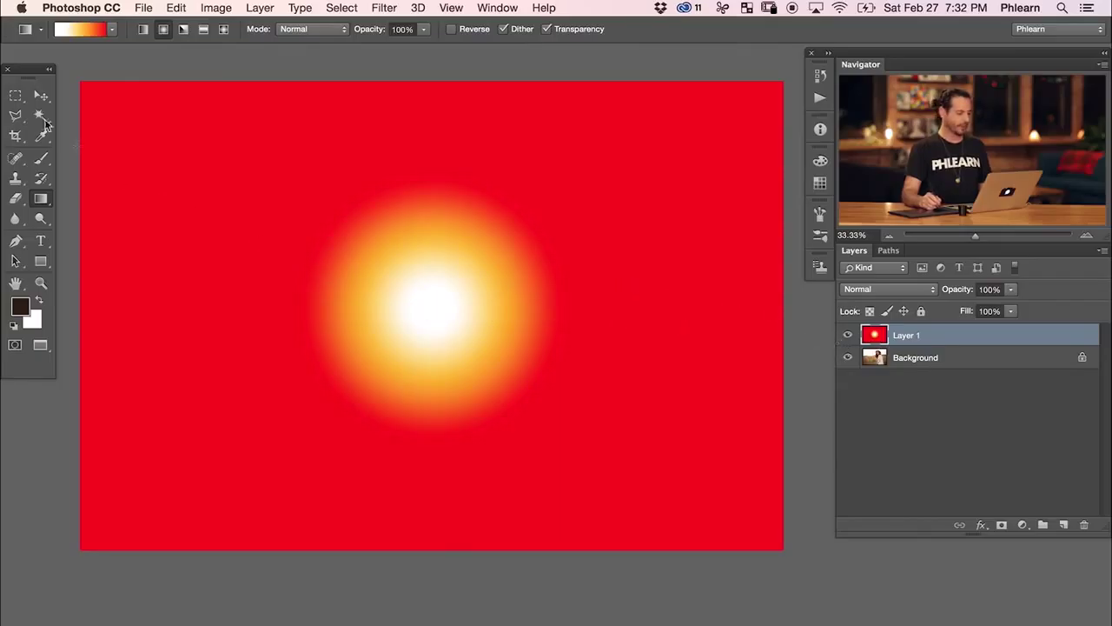
Make a circular marquee selection around the radial glow and turn it into a layer mask on Layer 1.
click(14, 96)
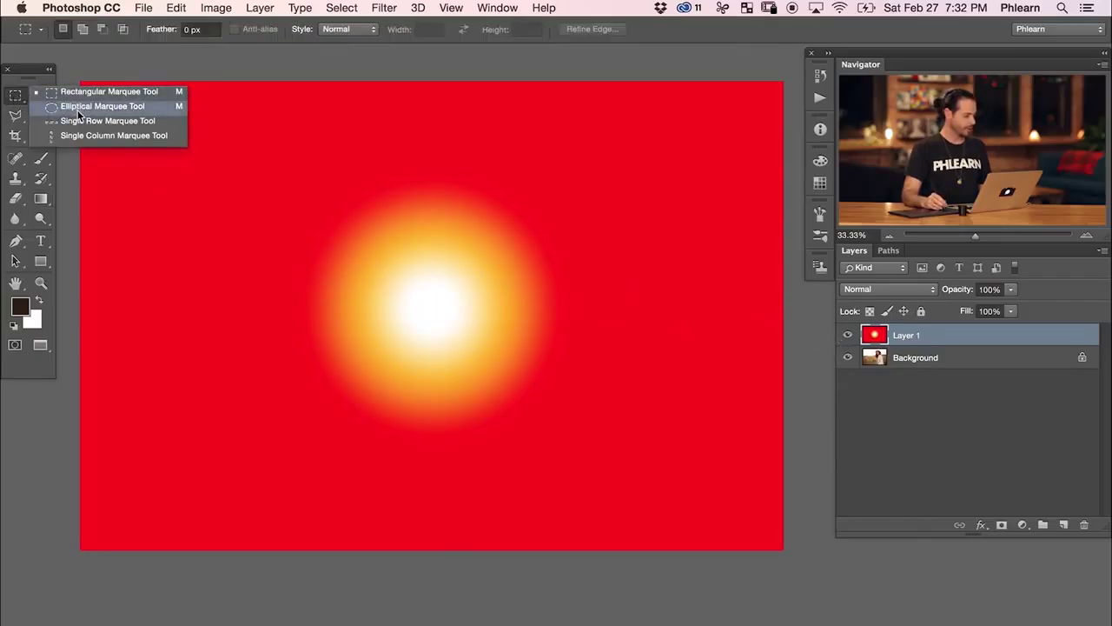
click(102, 106)
drag(280, 165, 617, 463)
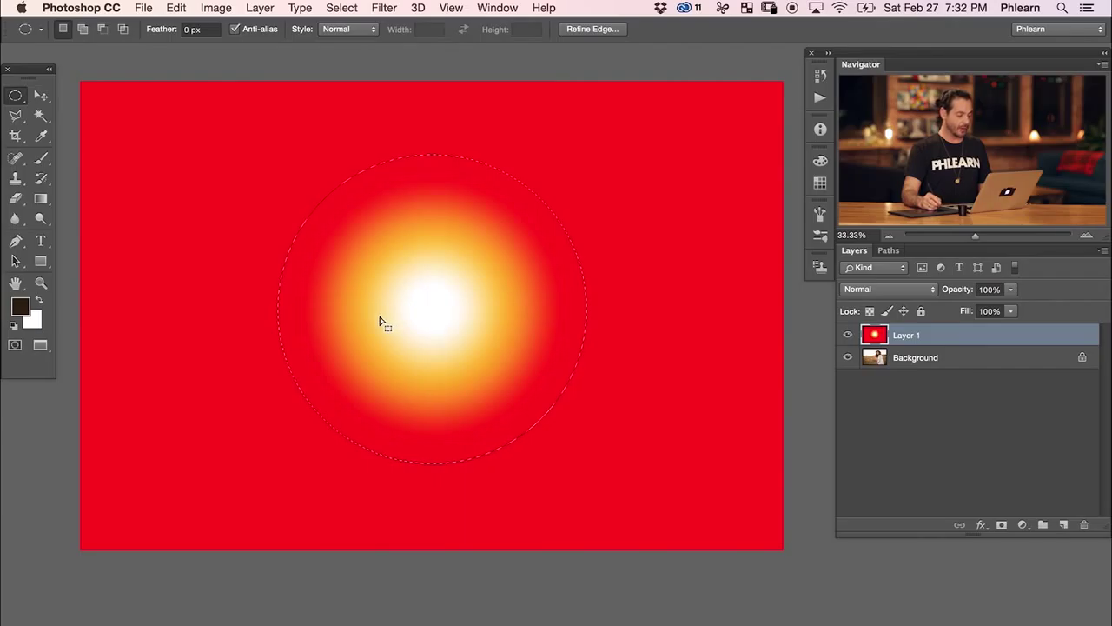
click(1000, 528)
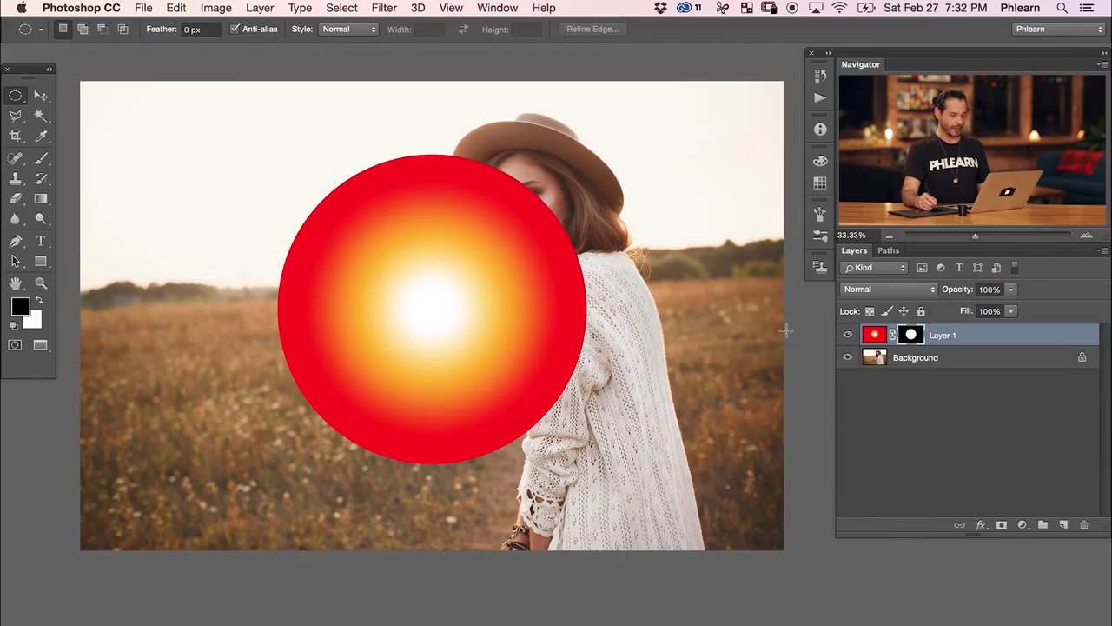
Set Layer 1's blend mode to Screen and position the masked glow on the horizon beside the woman's hair.
key(v)
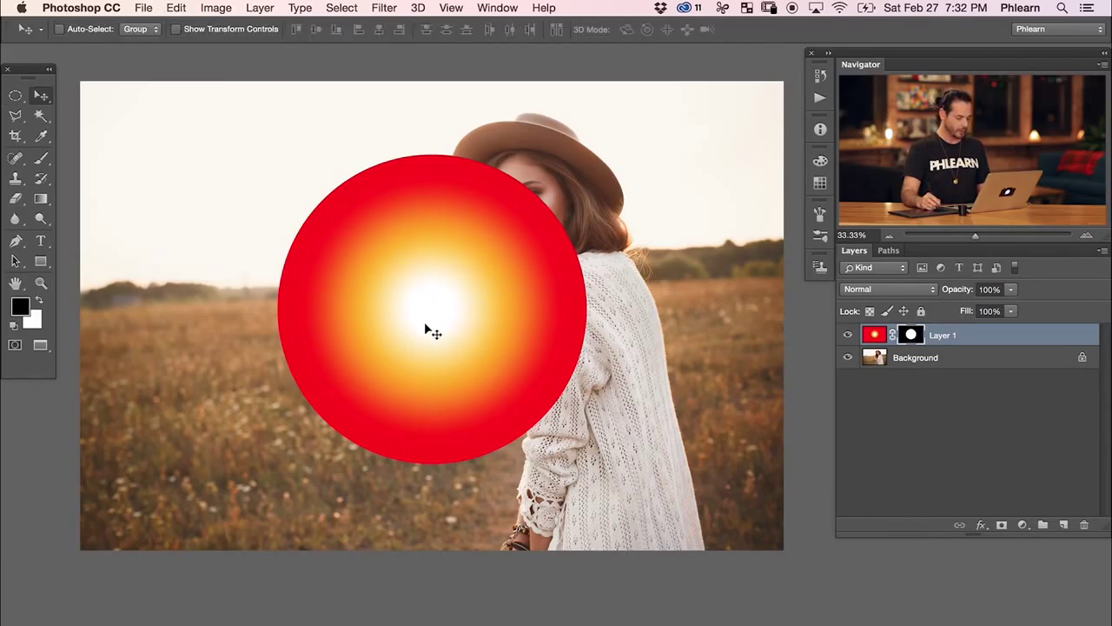
drag(424, 322, 409, 292)
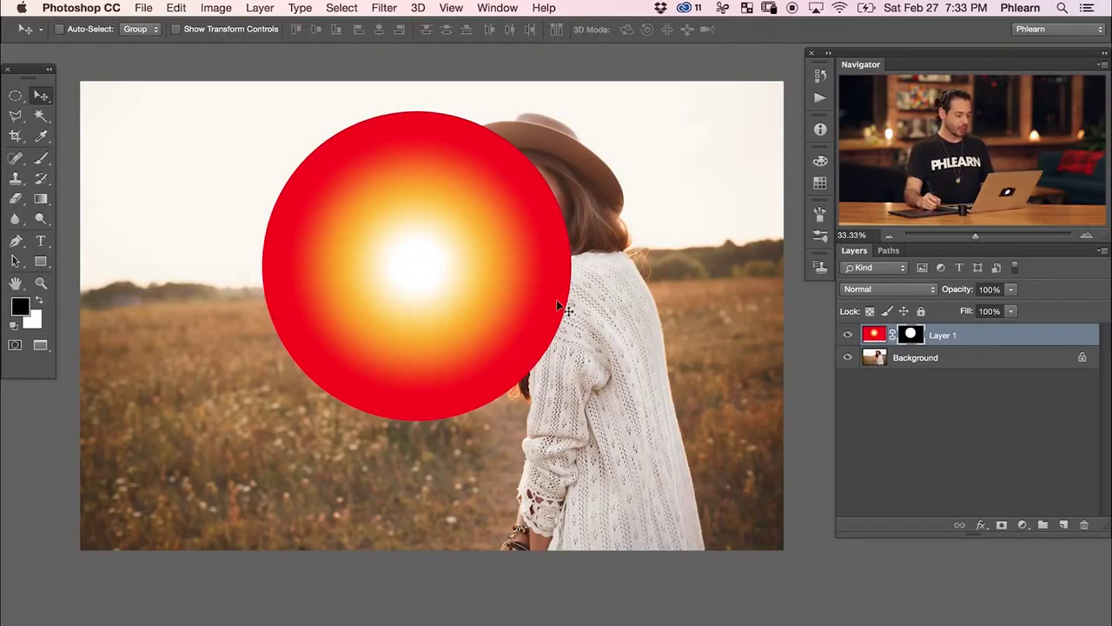
click(864, 290)
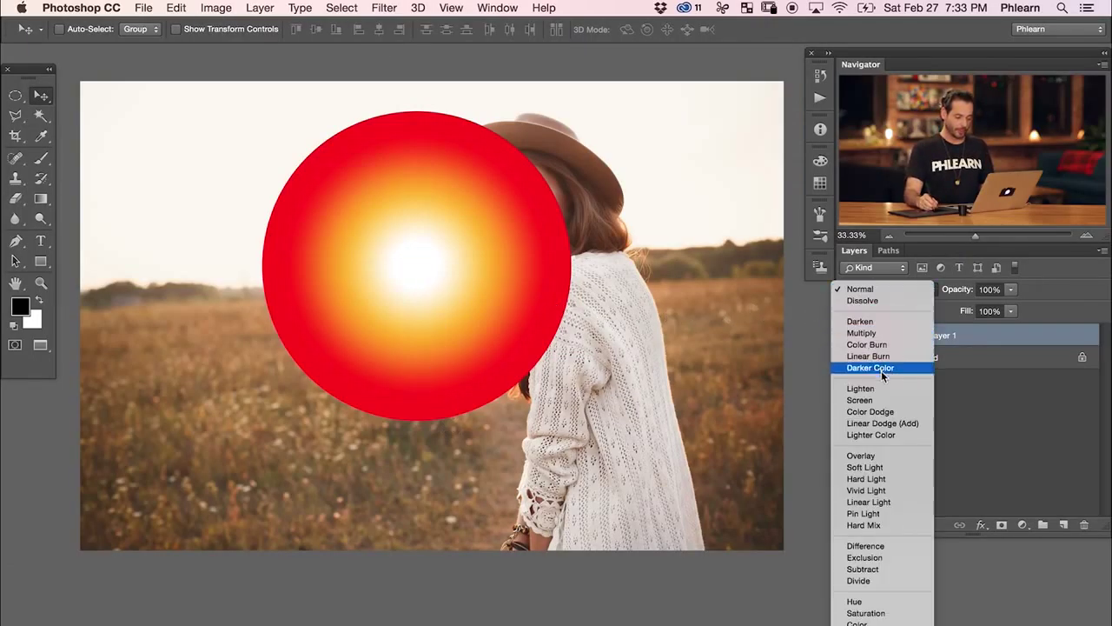
click(882, 401)
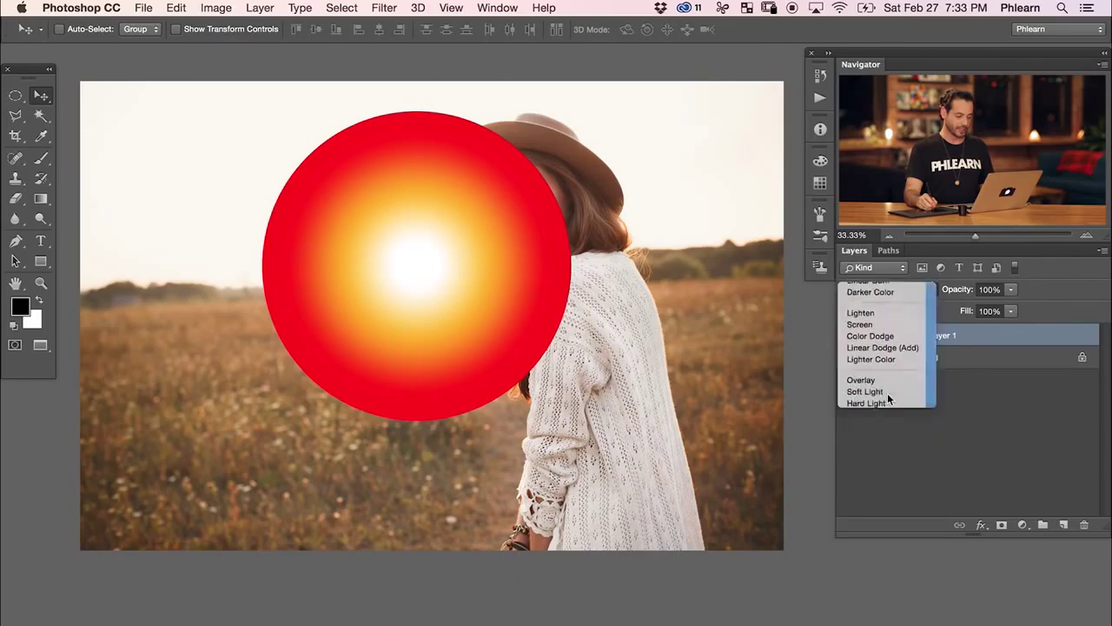
mouse_move(476, 354)
mouse_down()
mouse_move(478, 317)
mouse_move(420, 352)
mouse_move(460, 355)
mouse_up()
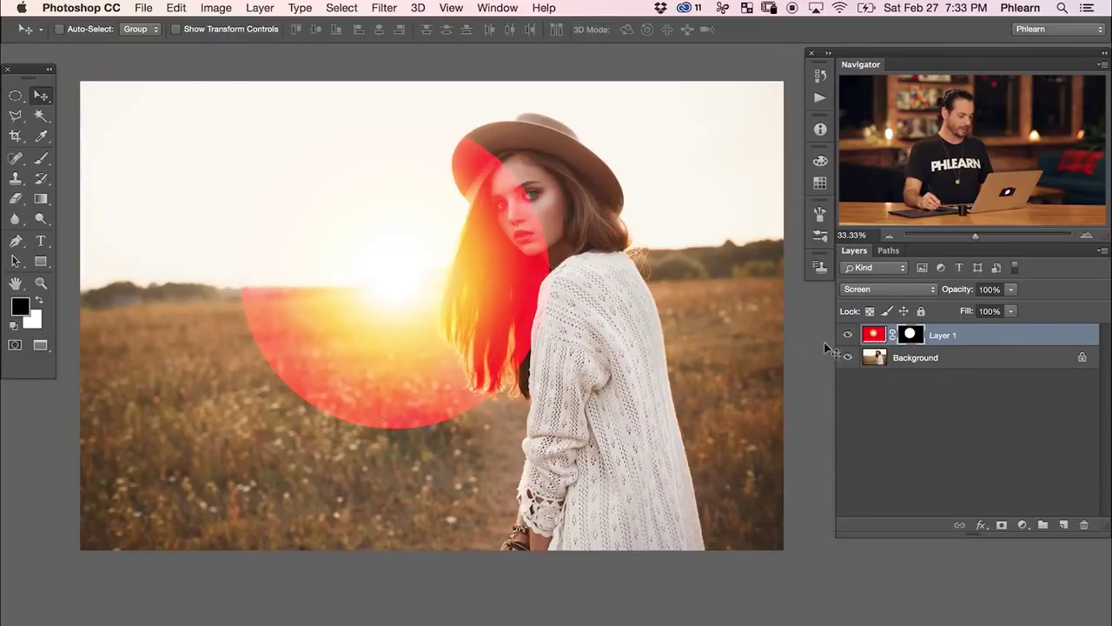
click(847, 335)
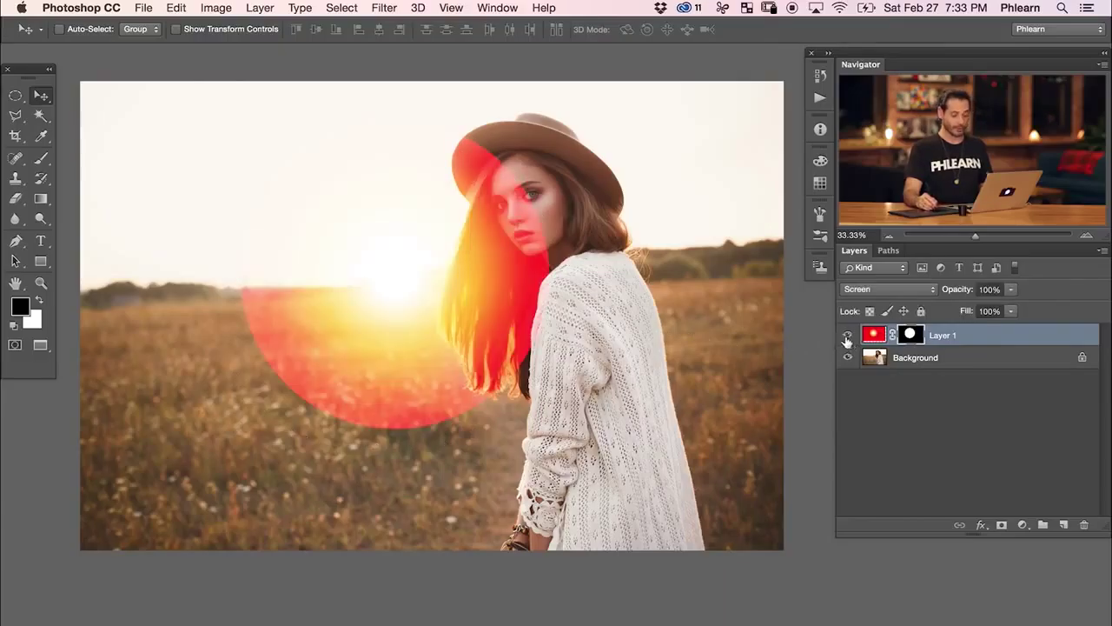
Soften the edge of Layer 1's mask with a Gaussian Blur of 271 pixels.
click(385, 9)
mouse_move(401, 190)
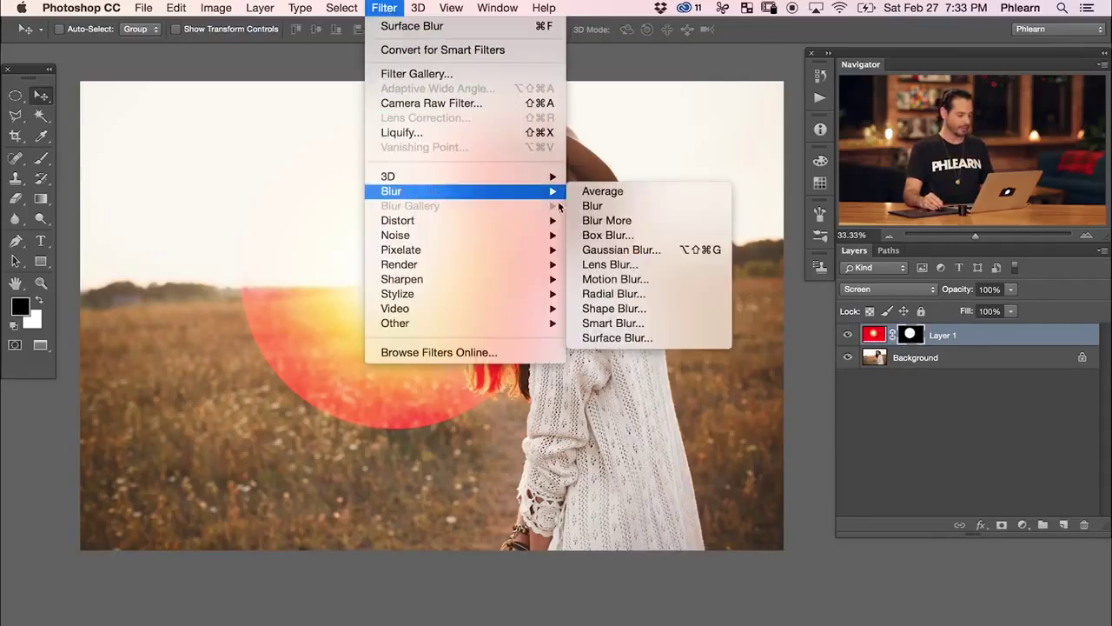
click(647, 250)
drag(381, 100, 703, 334)
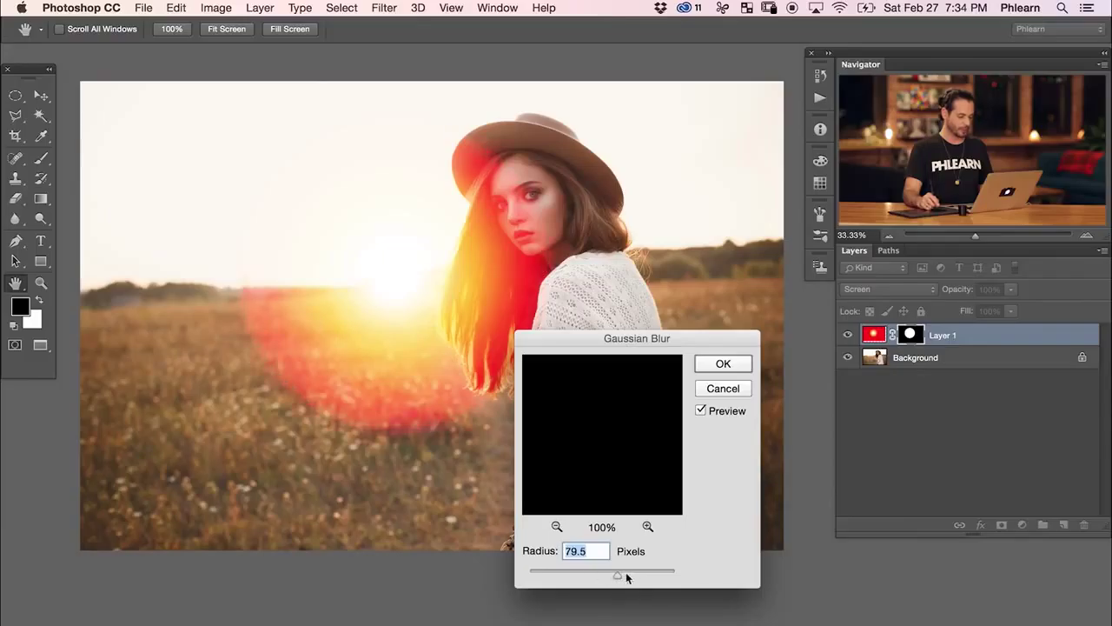
drag(633, 577, 638, 576)
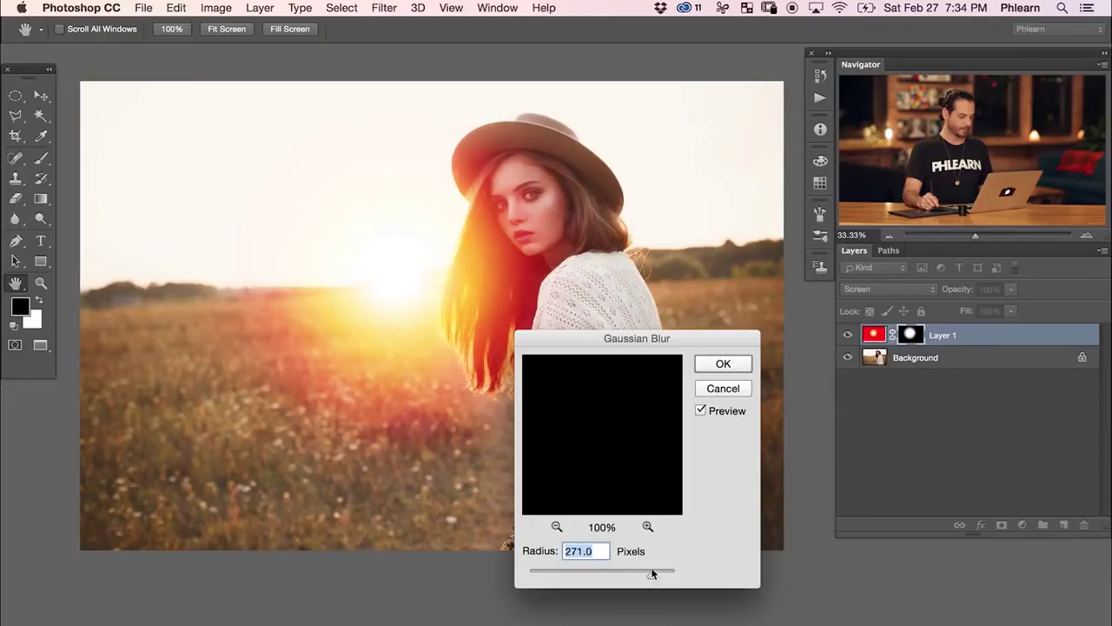
click(728, 365)
Scale the glow down to about 89.5% with Free Transform and reposition it over the sun.
key(v)
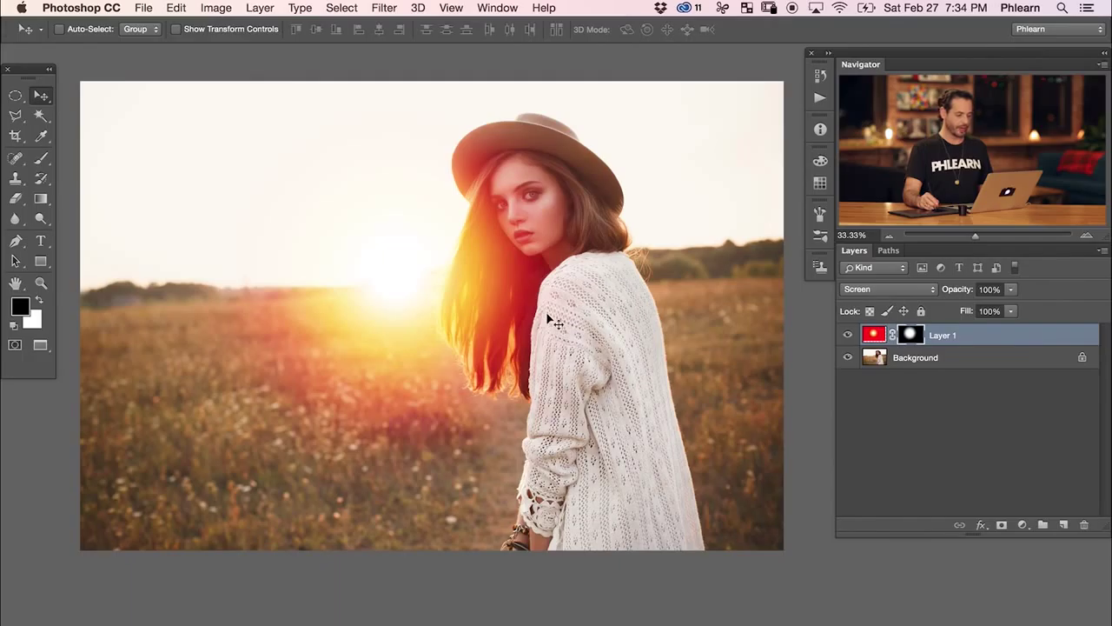
mouse_move(536, 470)
mouse_down()
mouse_move(437, 441)
mouse_move(583, 489)
mouse_move(474, 446)
mouse_move(509, 442)
mouse_move(543, 483)
mouse_up()
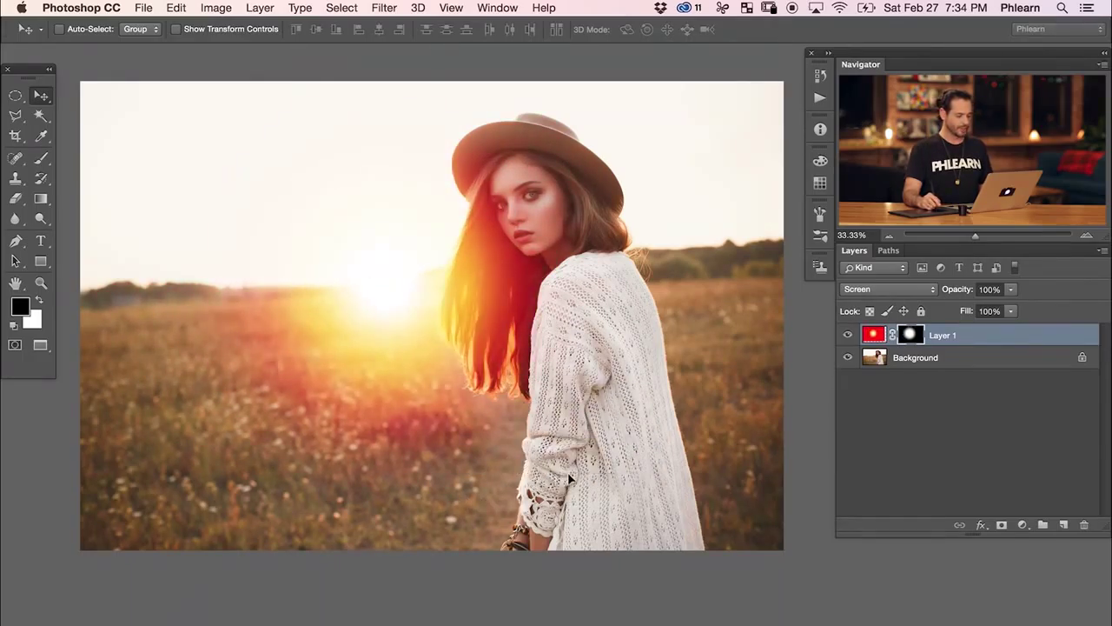
key(super+t)
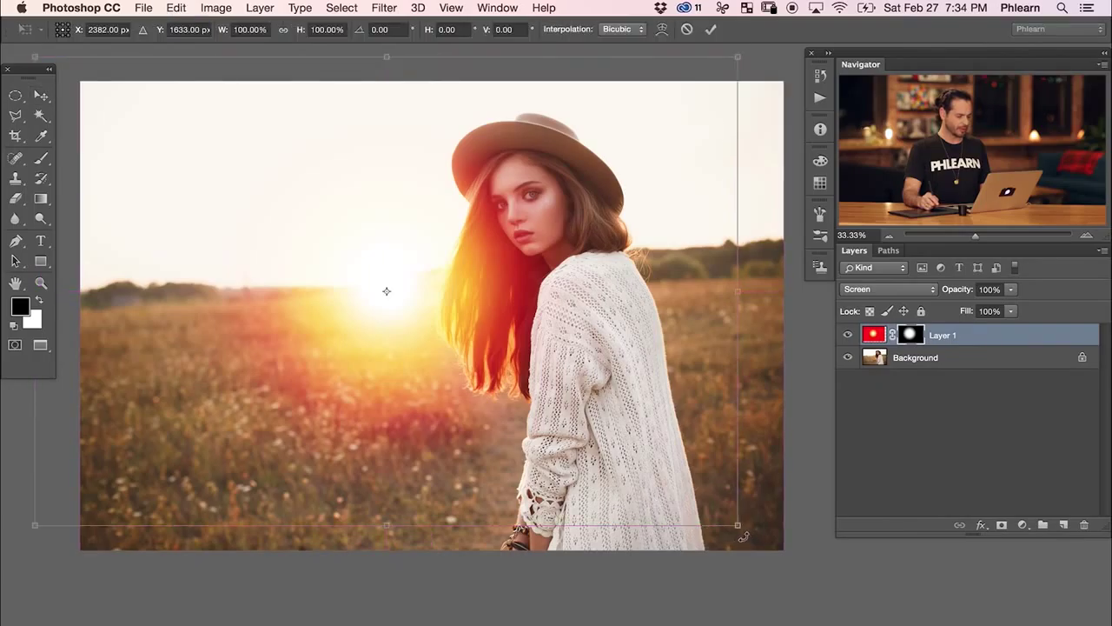
drag(741, 532, 718, 468)
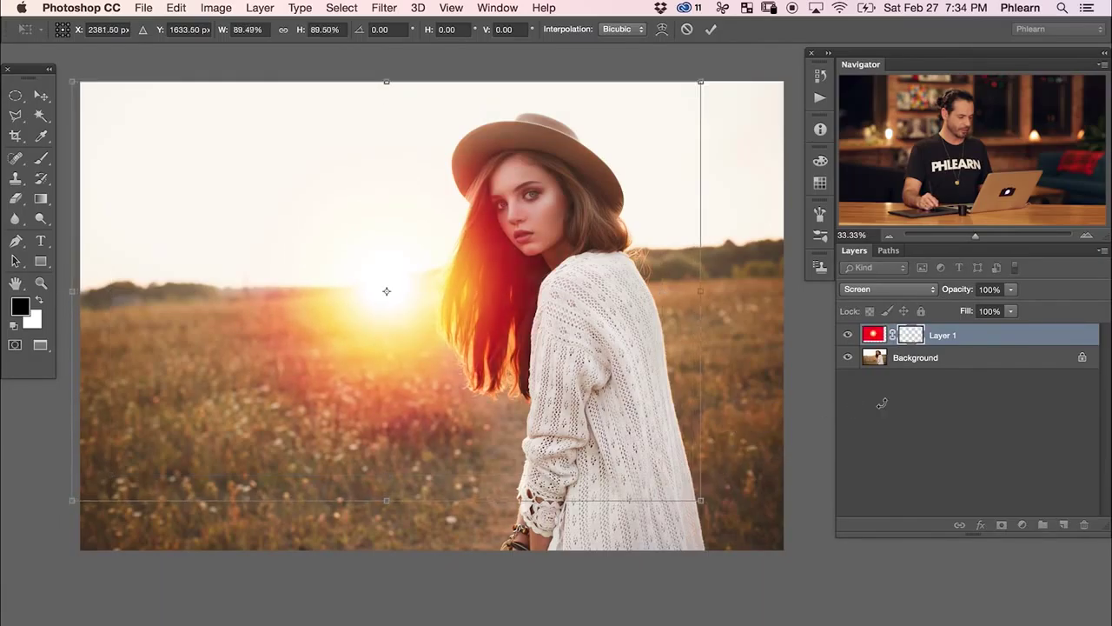
drag(530, 403, 546, 382)
key(Return)
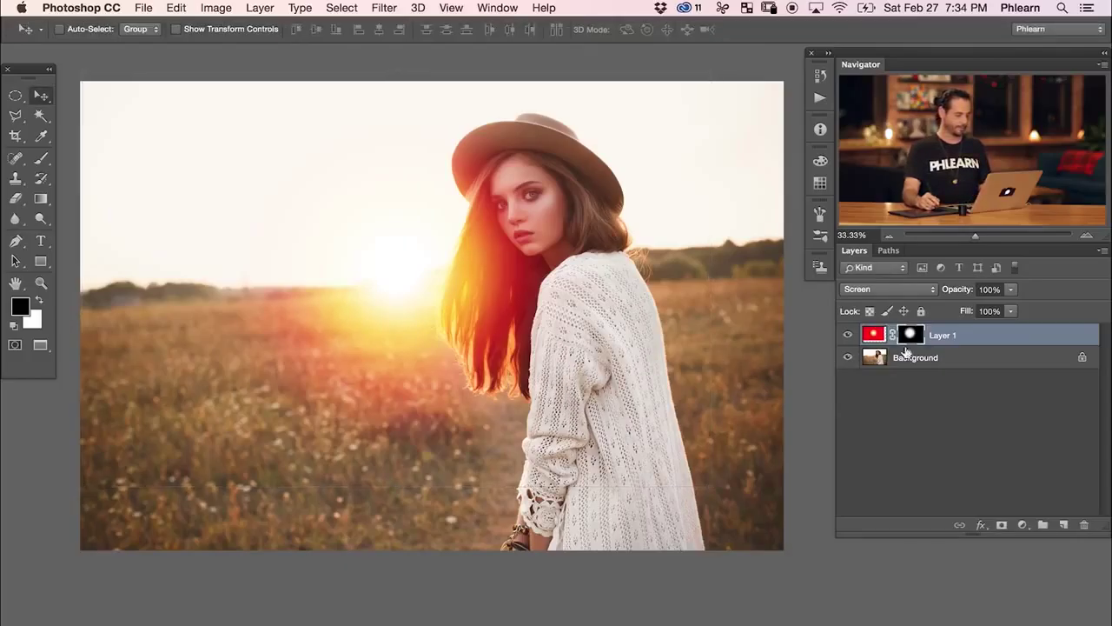
Try Layer 1 at 72% opacity, and restore it to 100%.
drag(954, 297, 996, 296)
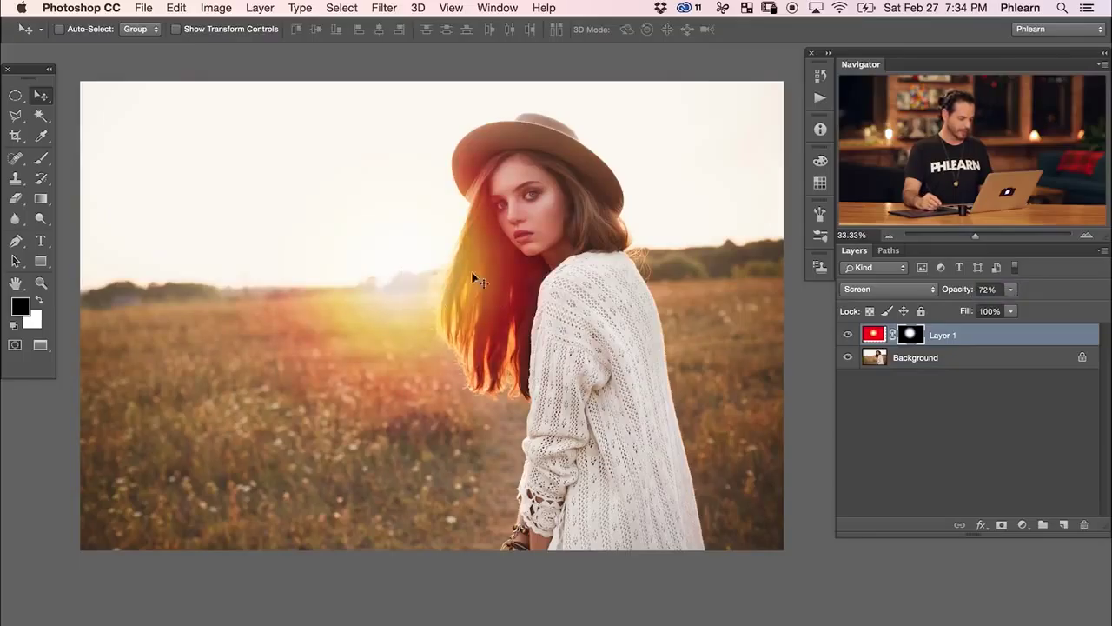
click(989, 290)
text(100)
key(Return)
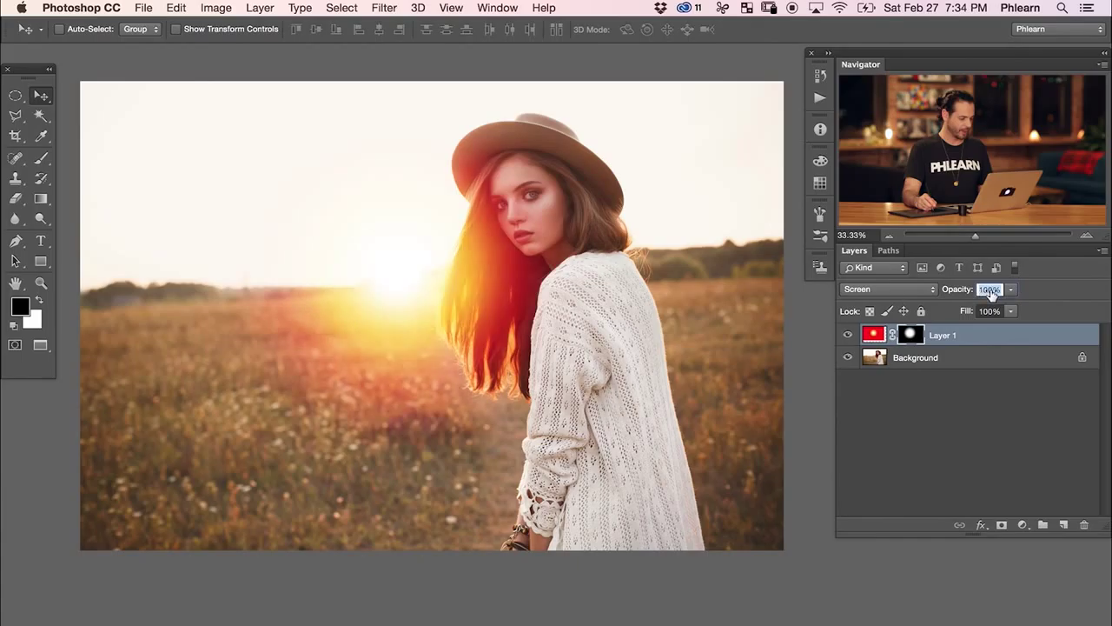
Nudge the glow slightly up and add a Curves adjustment layer directly above the Background.
drag(588, 372, 580, 365)
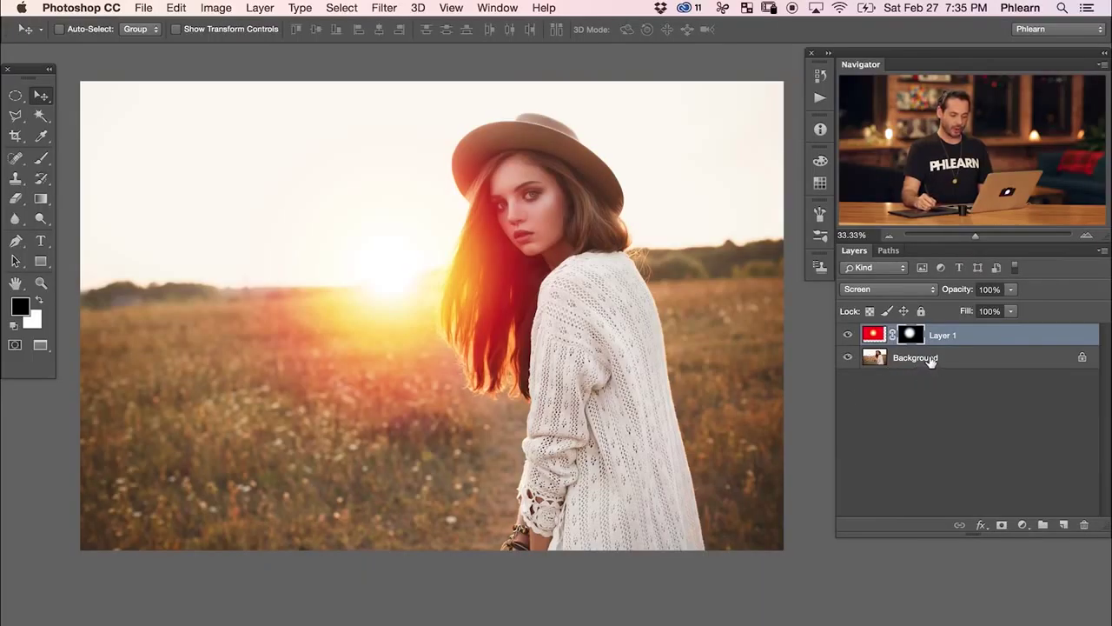
click(931, 360)
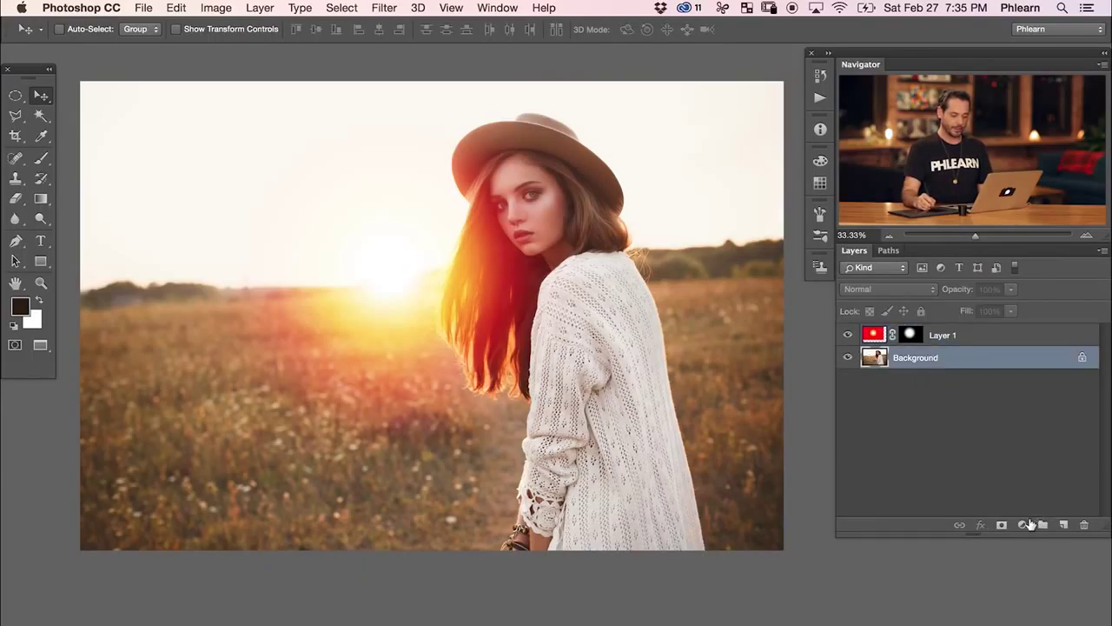
click(1032, 522)
click(1026, 601)
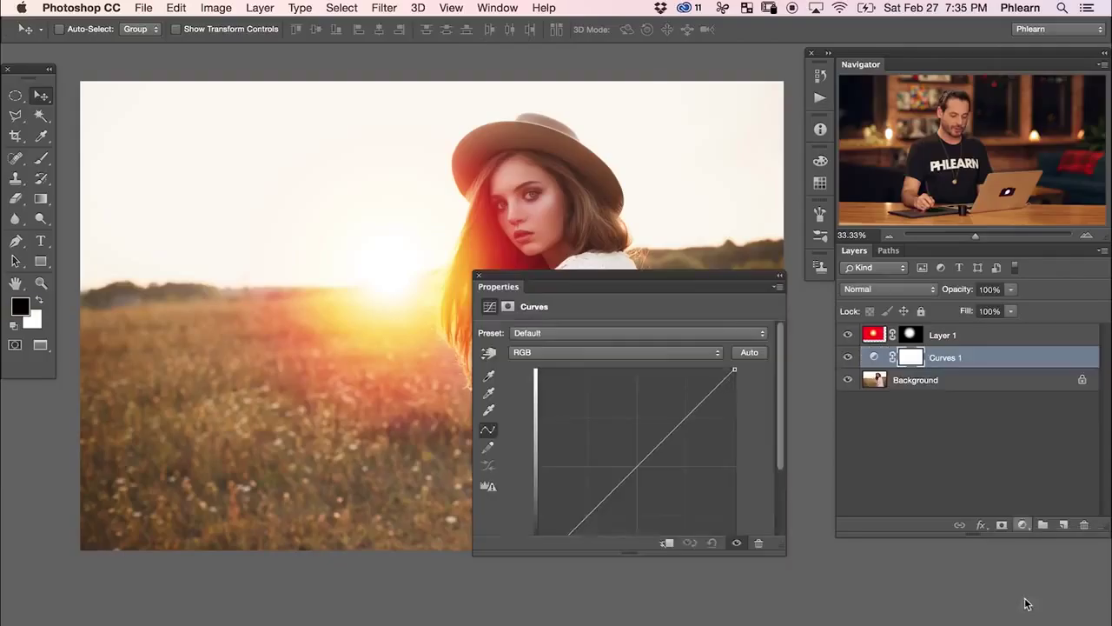
drag(625, 553, 625, 607)
drag(622, 285, 631, 228)
drag(440, 258, 392, 268)
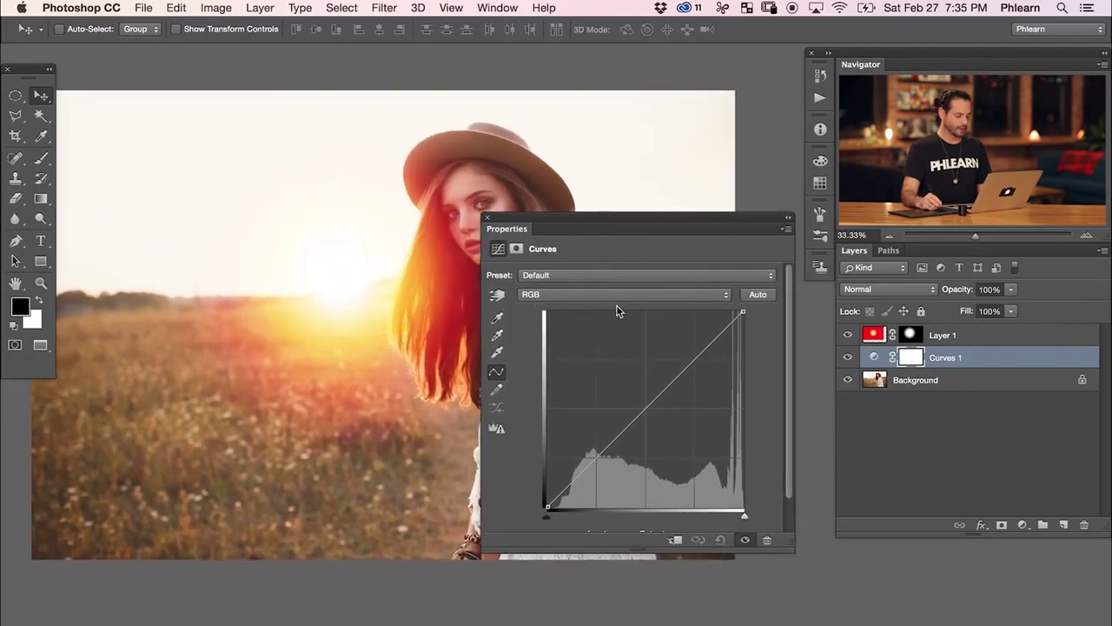
Raise the midtones of the Red channel in the Curves adjustment.
click(602, 295)
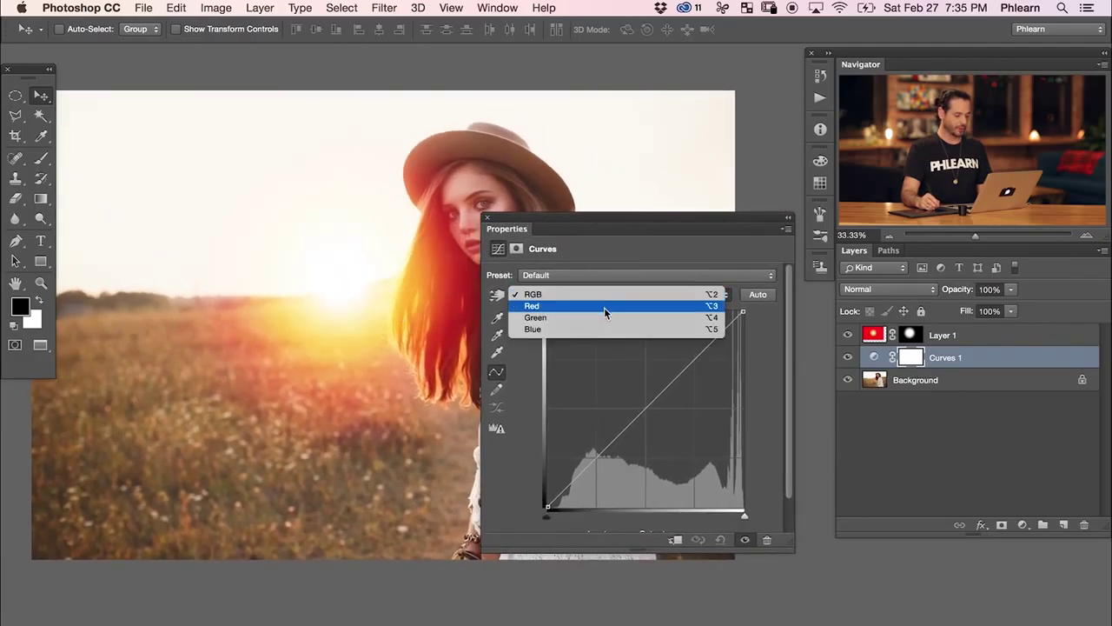
click(604, 306)
drag(638, 418, 626, 378)
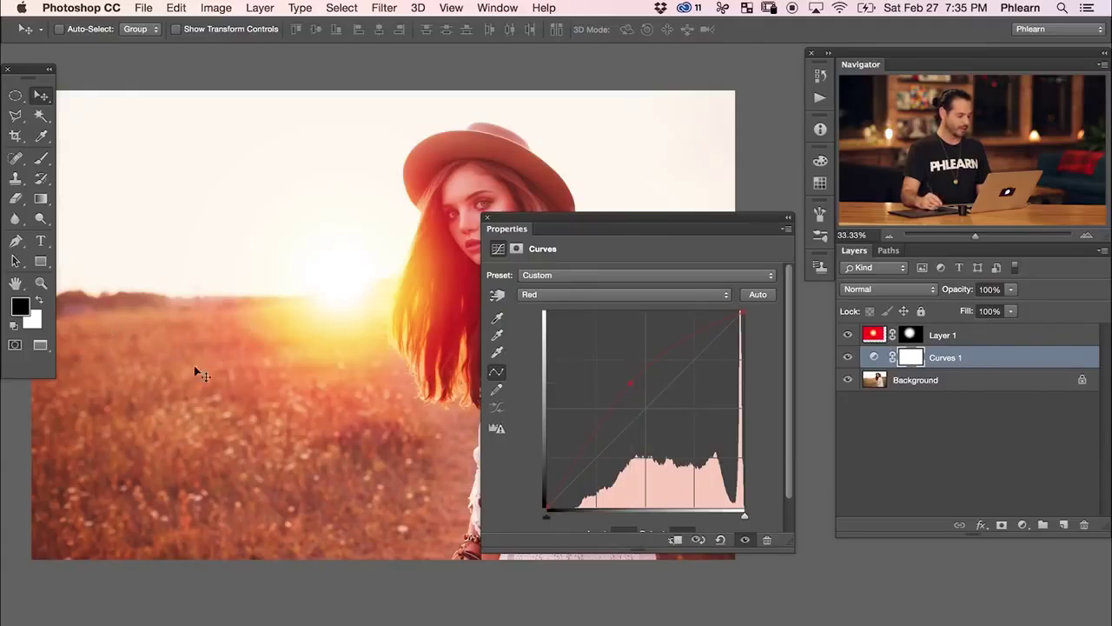
Lift the Green channel's midtones slightly and lower the Blue channel's midtones slightly in the Curves adjustment.
click(587, 299)
click(588, 306)
click(638, 406)
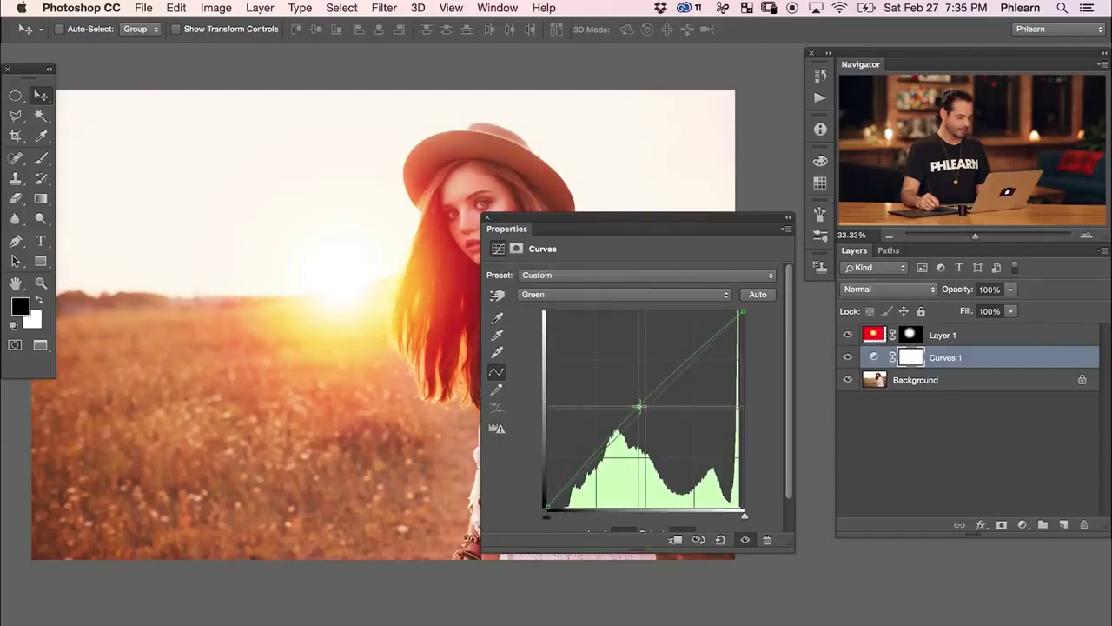
click(579, 295)
click(584, 305)
drag(647, 413, 650, 416)
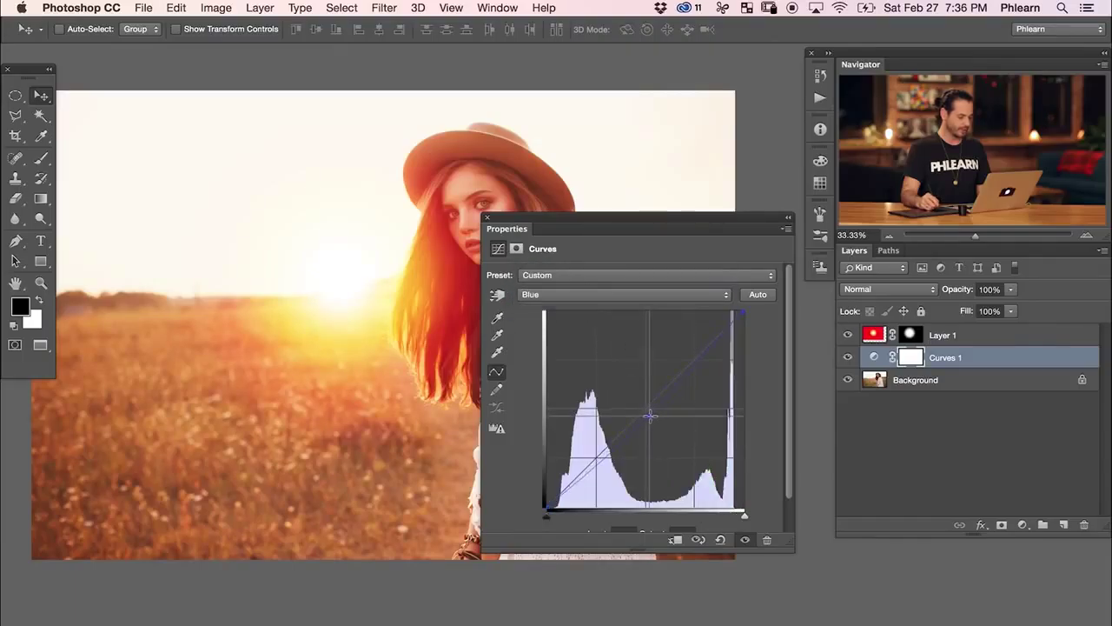
Close the curve settings and compare the photo with and without the Curves adjustment.
click(488, 219)
click(848, 359)
click(848, 359)
click(848, 359)
click(848, 359)
click(848, 359)
click(848, 359)
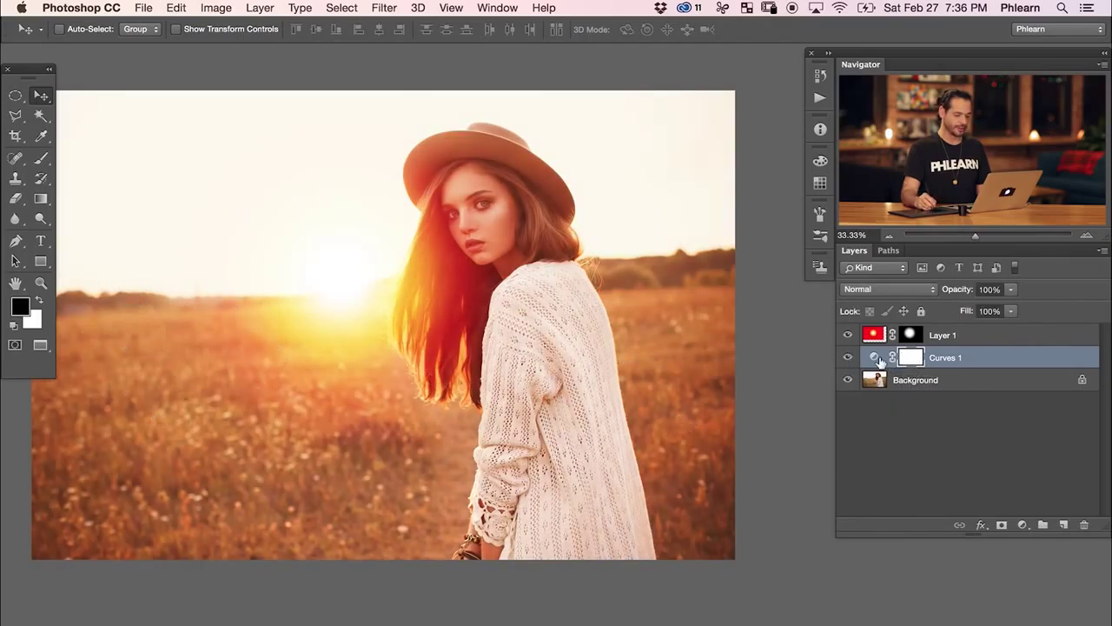
Invert the Curves mask to black and paint white over the field and sky with a large 20% flow brush, comparing before and after.
key(super+i)
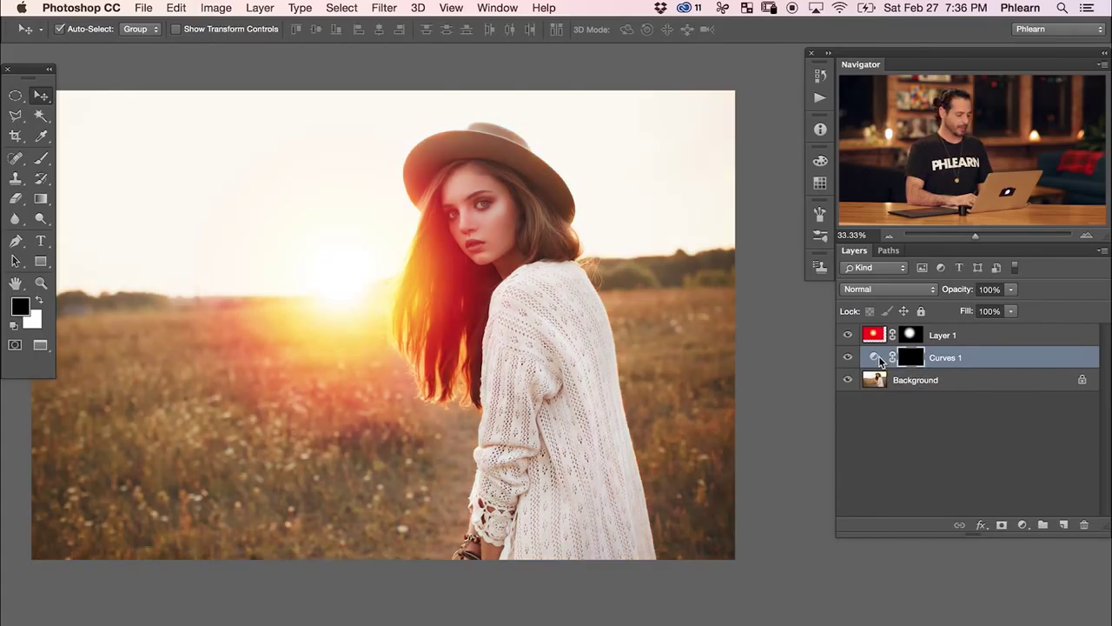
key(b)
drag(228, 355, 278, 355)
key(x)
drag(231, 324, 267, 308)
drag(238, 269, 271, 276)
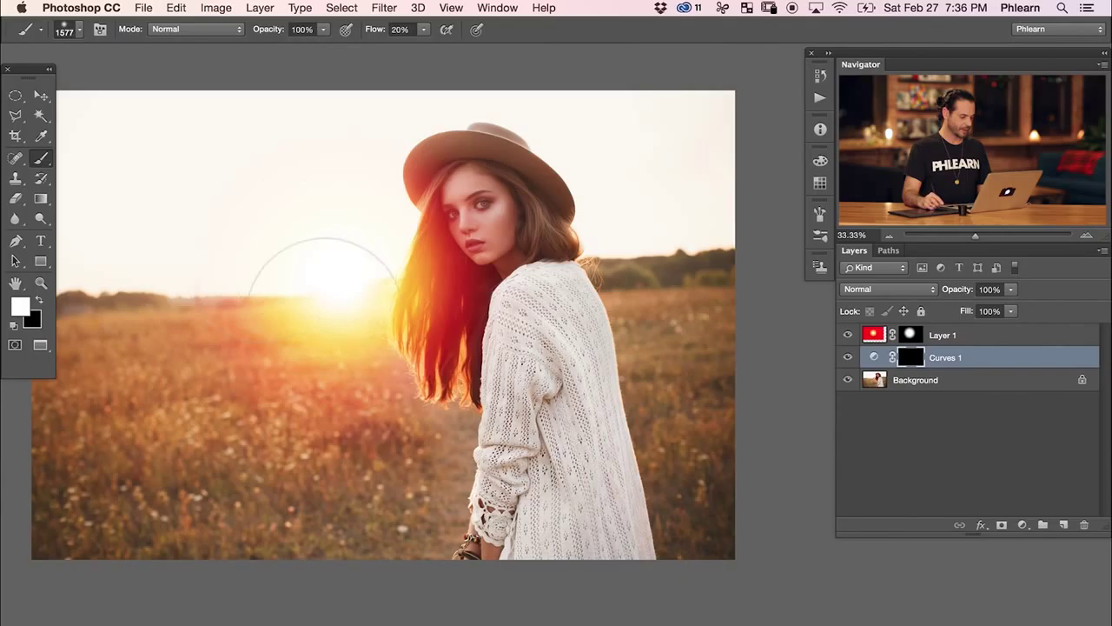
mouse_move(232, 308)
mouse_down()
mouse_move(340, 260)
mouse_move(417, 321)
mouse_move(365, 486)
mouse_move(673, 374)
mouse_move(669, 295)
mouse_move(690, 348)
mouse_move(695, 339)
mouse_move(731, 462)
mouse_up()
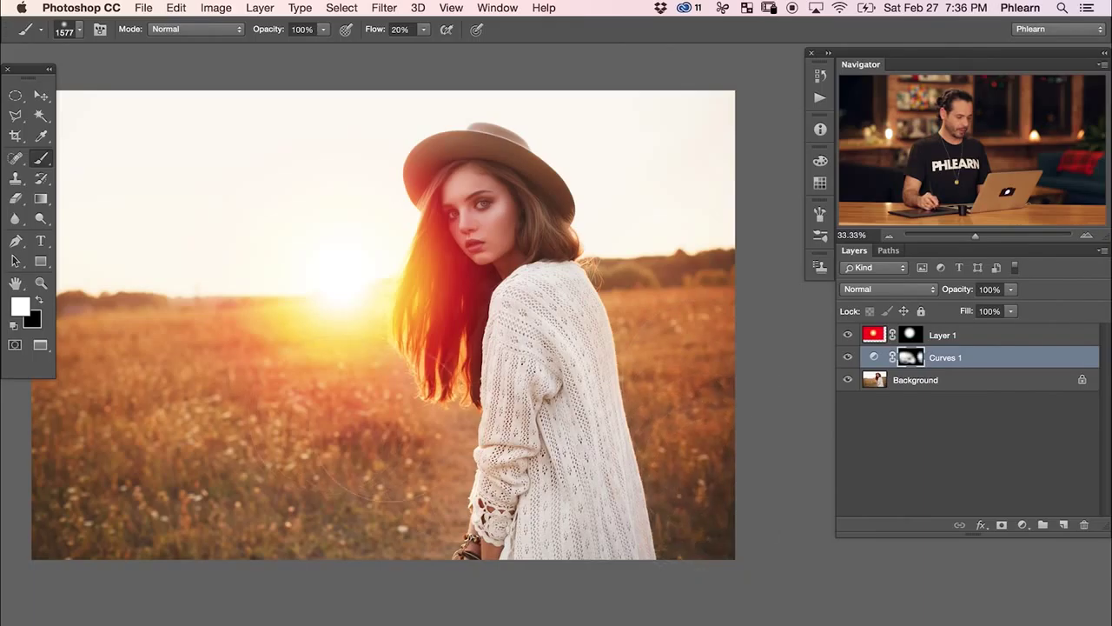
click(847, 357)
click(847, 357)
click(847, 357)
click(847, 357)
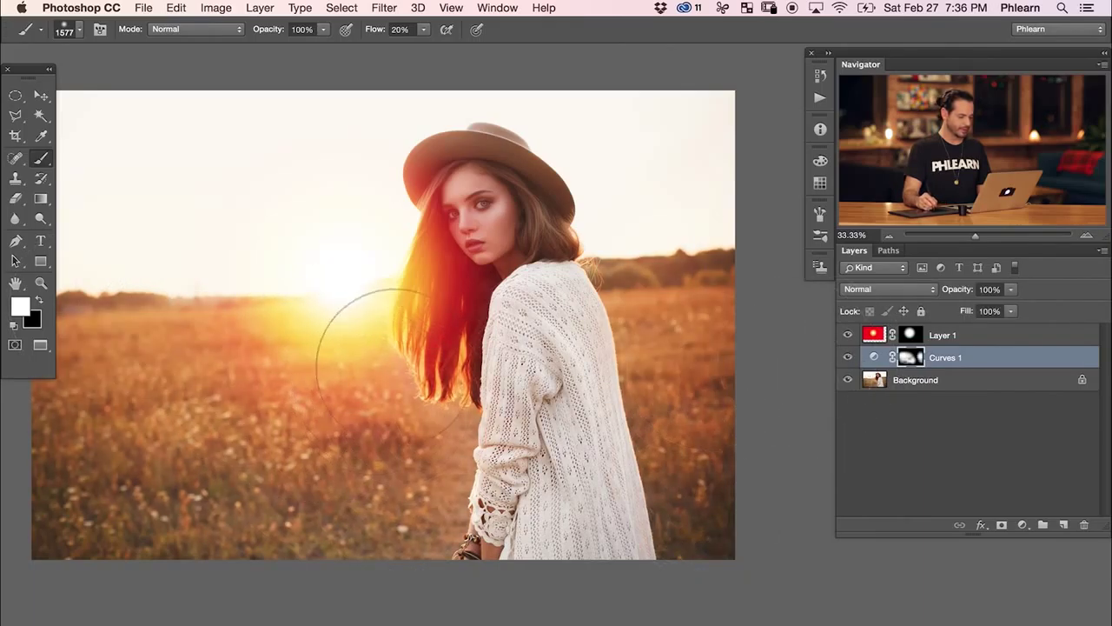
Select Layer 1 with the sun flare and compare the photo with and without it.
drag(318, 401, 343, 402)
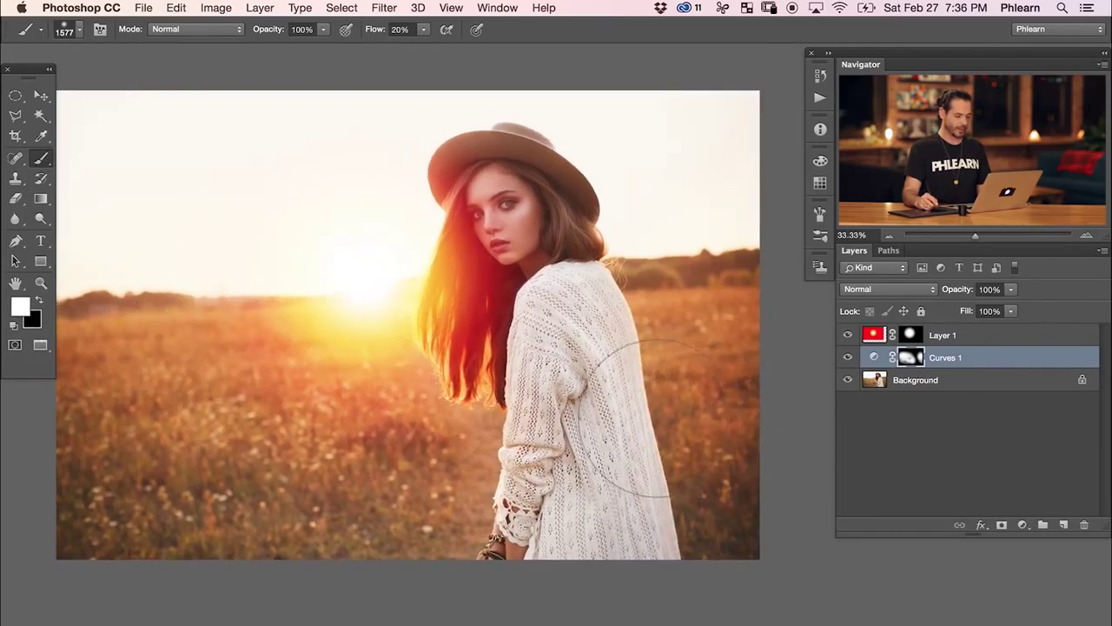
click(990, 339)
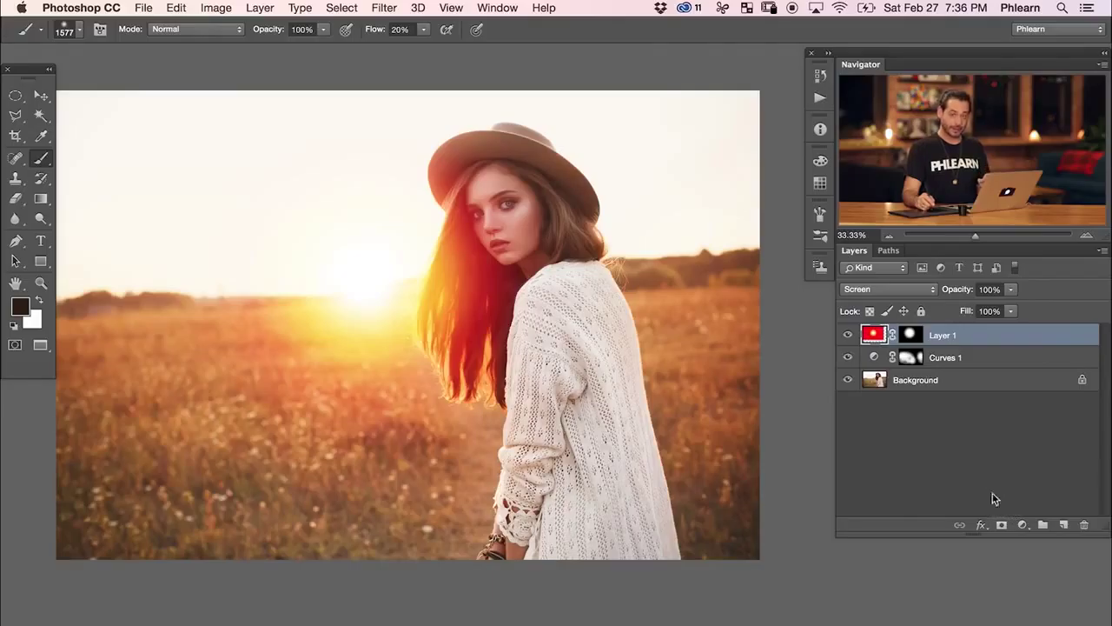
click(848, 335)
click(848, 335)
click(848, 336)
click(848, 335)
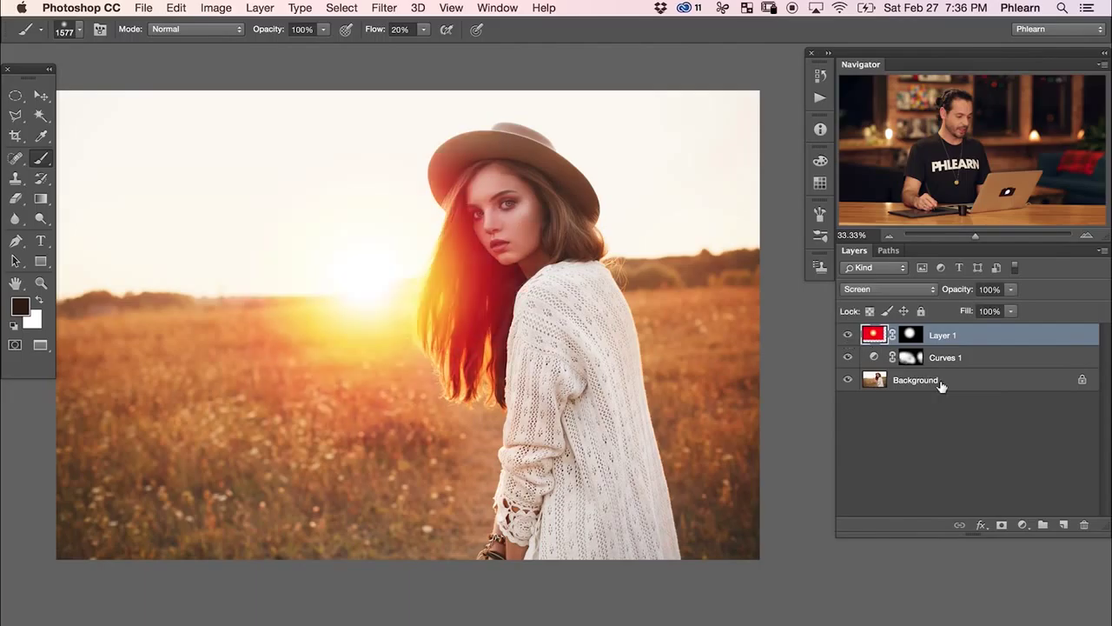
Add a Color Balance adjustment above Layer 1 and set its Highlights to Cyan-Red +25, Magenta-Green +11 and Yellow-Blue -17.
click(1018, 526)
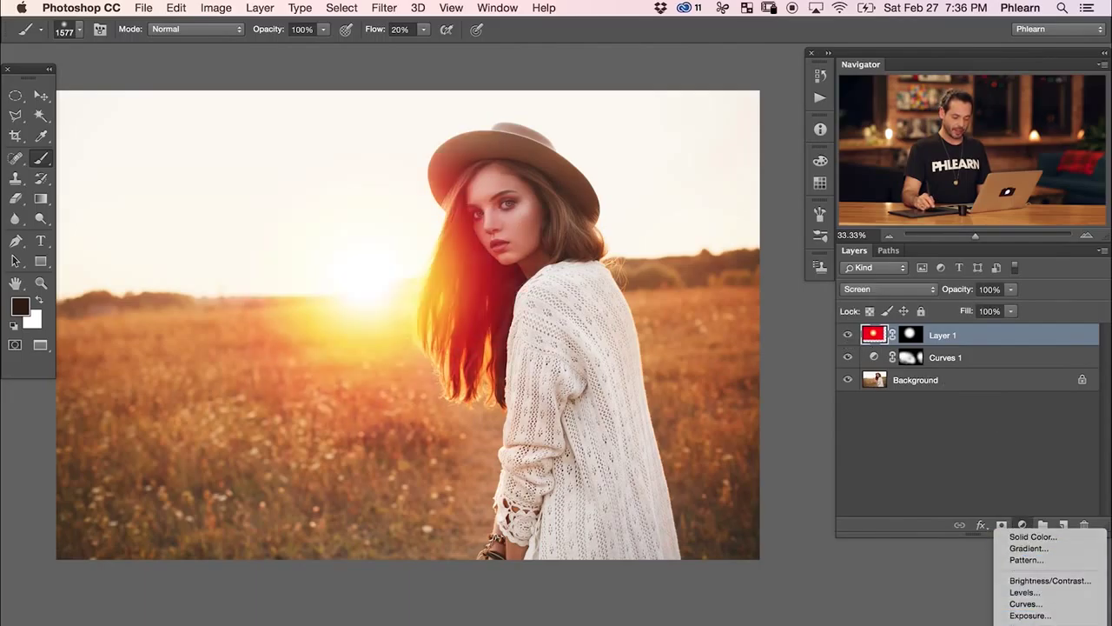
click(1042, 624)
drag(381, 367, 312, 365)
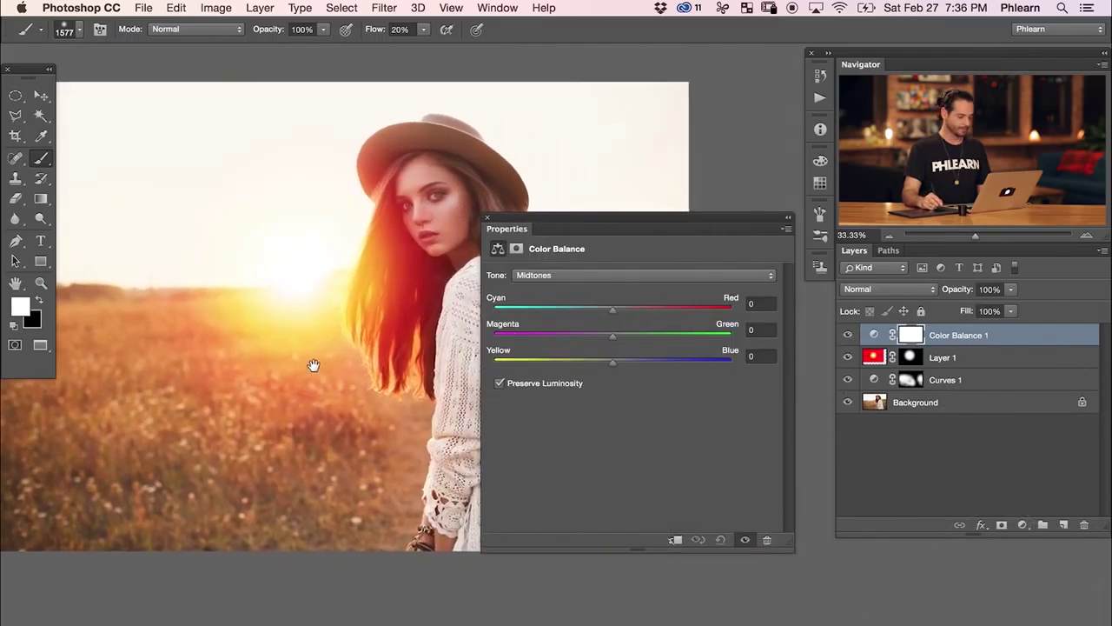
click(582, 275)
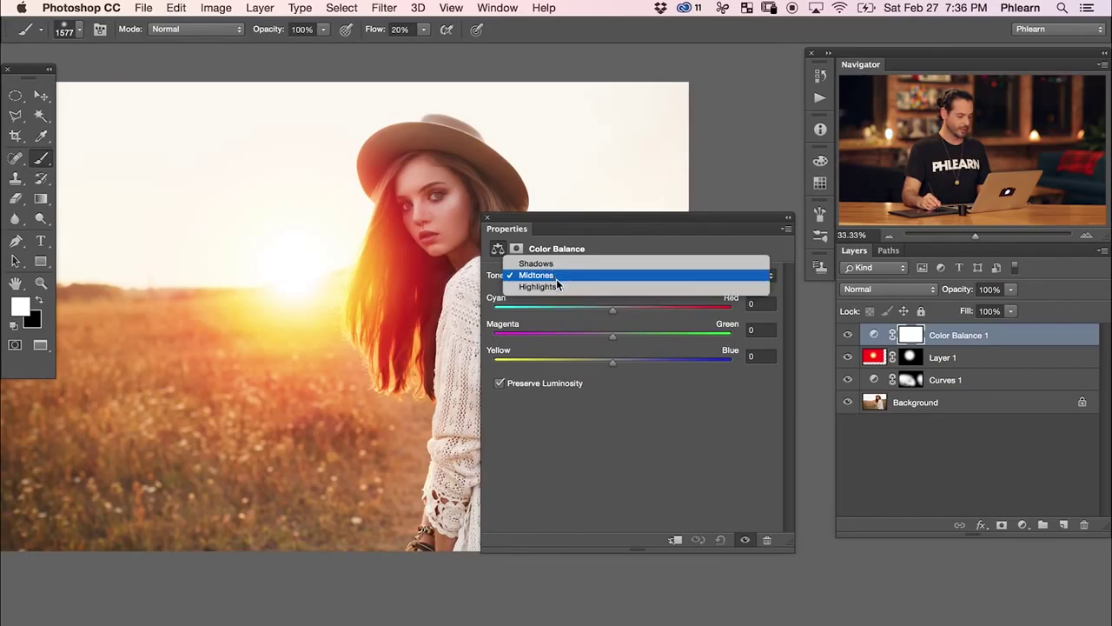
click(556, 287)
drag(612, 361, 594, 362)
click(611, 309)
drag(612, 310, 640, 311)
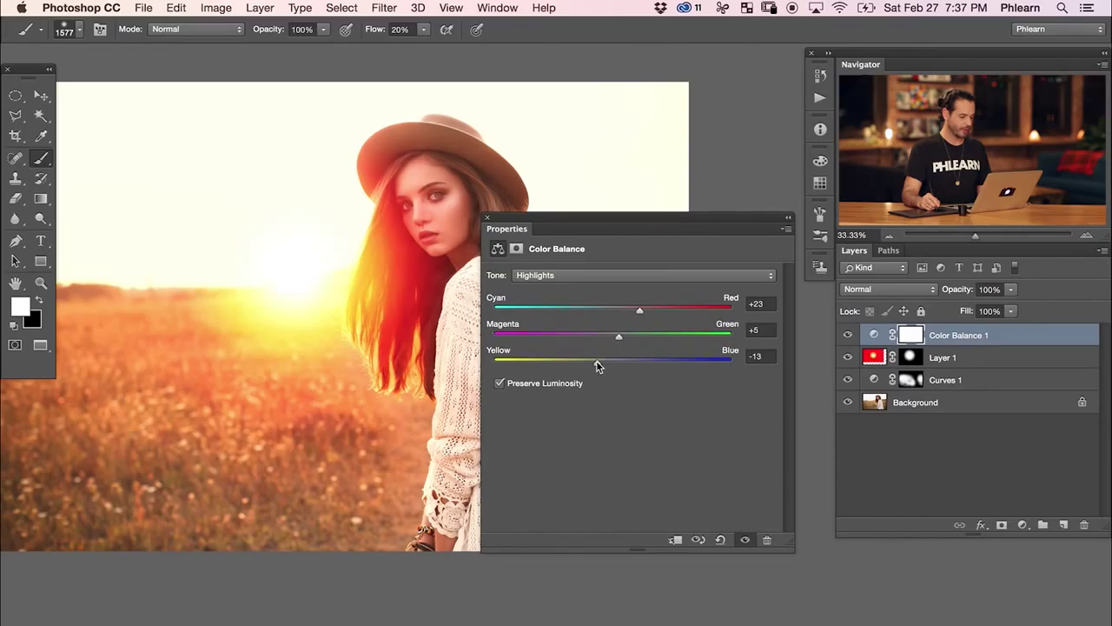
drag(599, 365, 595, 365)
drag(622, 339, 642, 316)
Compare the photo with and without the Color Balance adjustment.
click(848, 335)
click(848, 335)
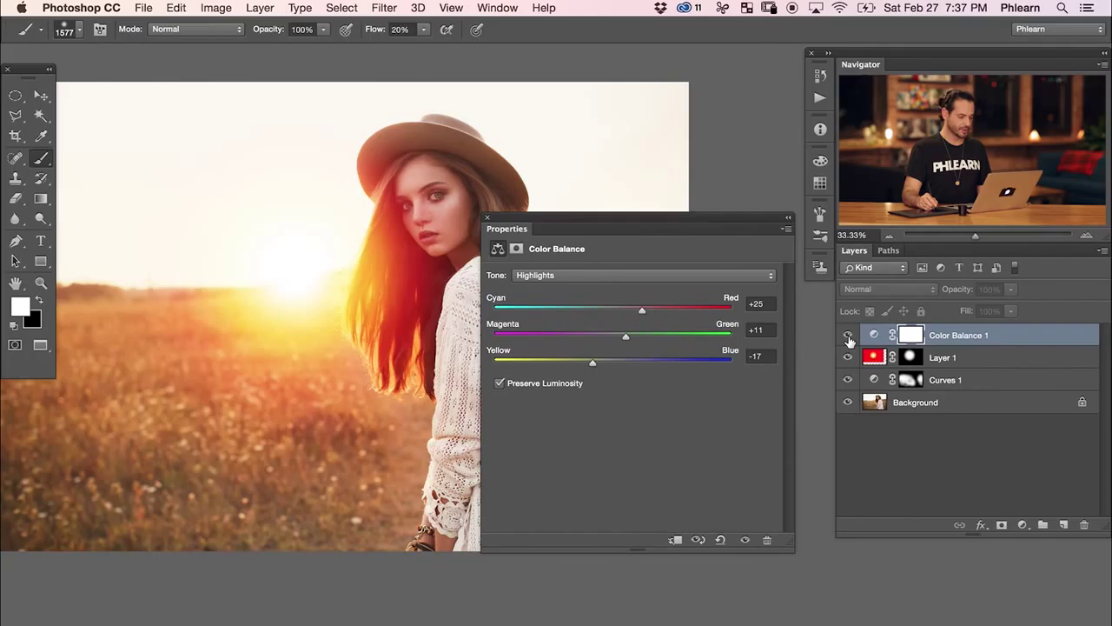
click(848, 336)
click(848, 337)
click(848, 337)
click(847, 338)
Check the flare on Layer 1 by toggling it, and lower the layer's opacity to 82%.
click(848, 357)
click(848, 357)
click(942, 361)
drag(955, 292, 940, 294)
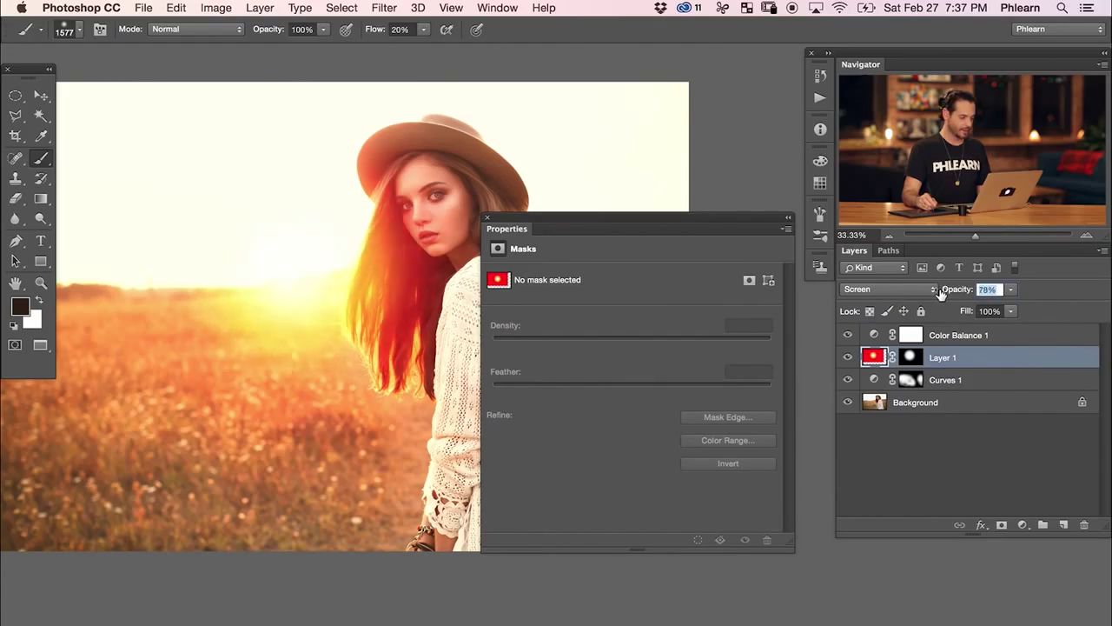
Lower the opacity of the Curves 1 layer to 85% and of the Color Balance 1 layer to 84%.
click(848, 380)
click(848, 380)
click(933, 385)
drag(952, 295, 945, 293)
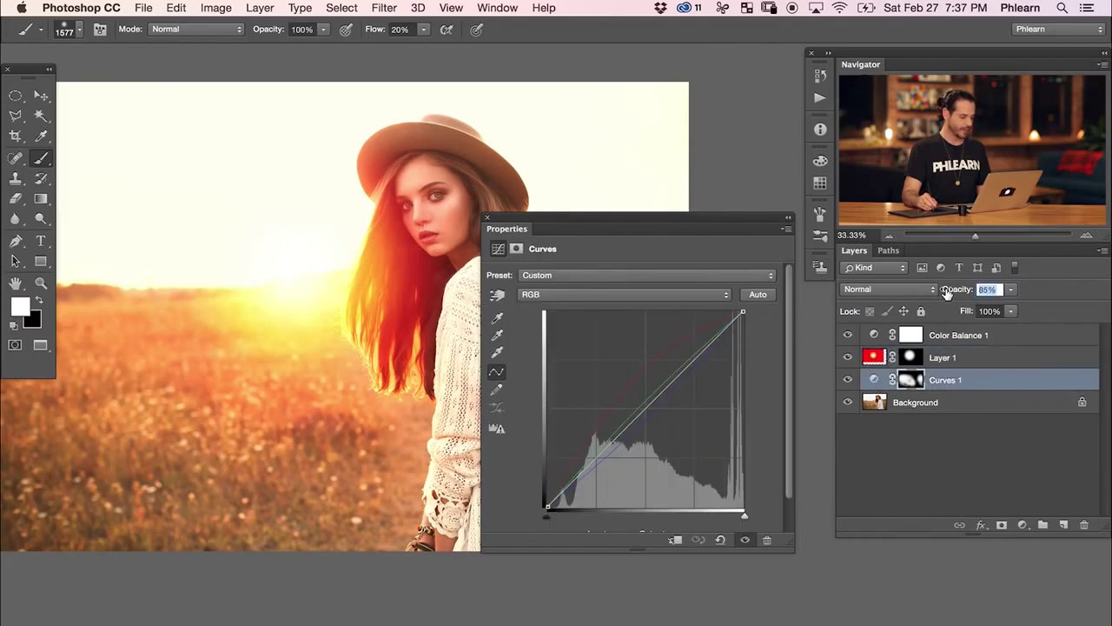
click(848, 379)
click(848, 379)
click(958, 336)
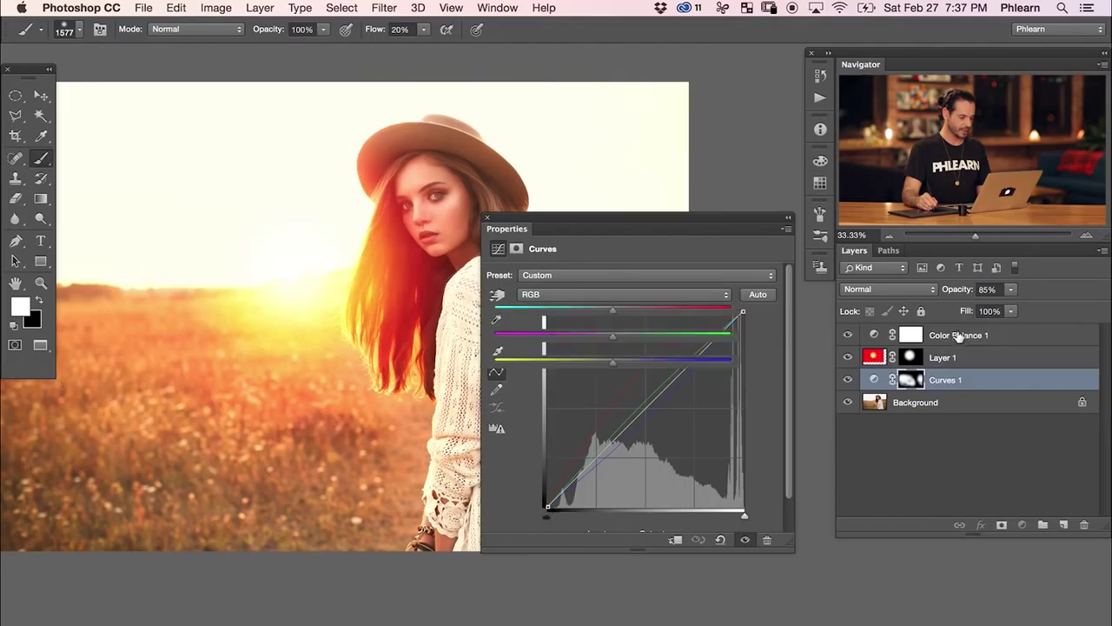
drag(956, 293, 944, 291)
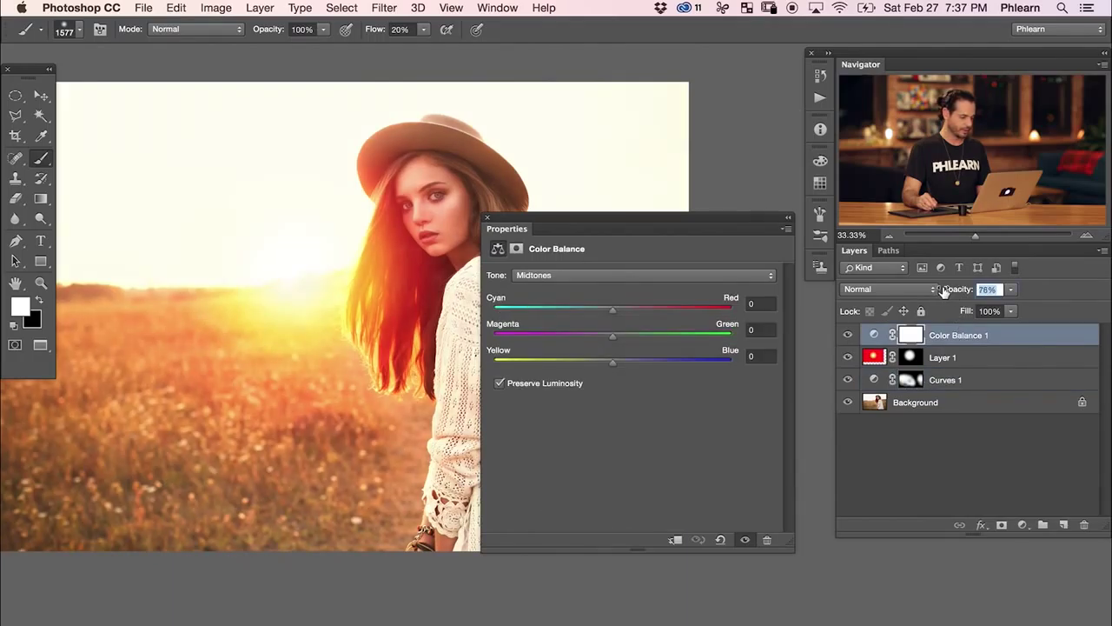
Move the flare on Layer 1 slightly down and to the left so it sits lower on the horizon, and close the layer properties.
click(939, 358)
key(v)
mouse_move(402, 326)
mouse_down()
mouse_move(385, 362)
mouse_move(353, 363)
mouse_up()
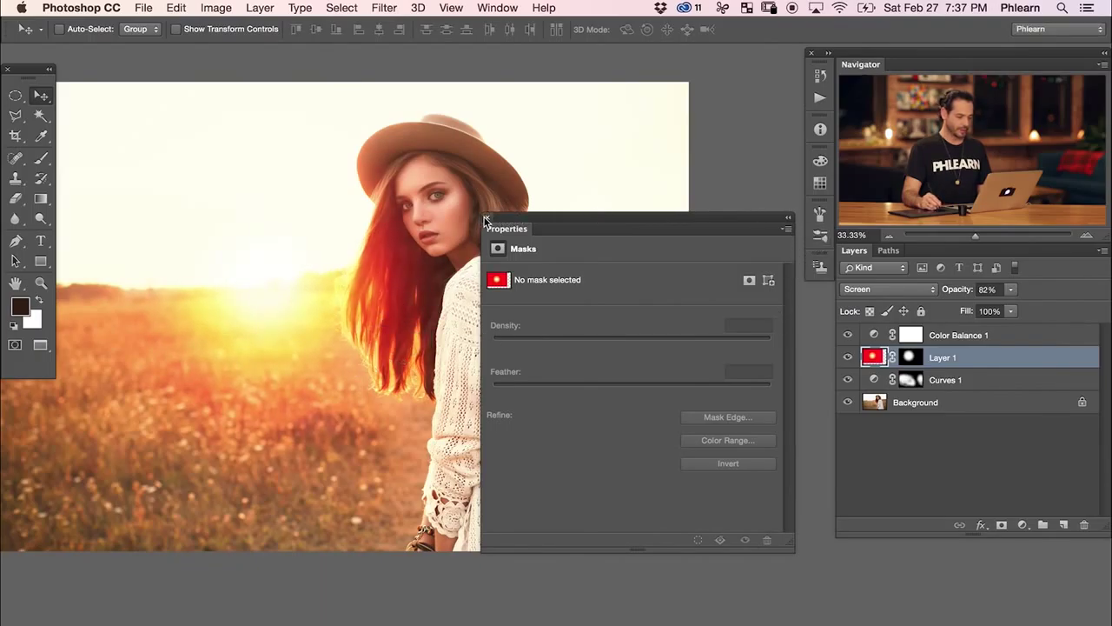
click(487, 217)
drag(404, 298, 539, 441)
Scale the flare on Layer 1 down in two passes and reposition it on the horizon right beside the woman's hair.
key(ctrl+t)
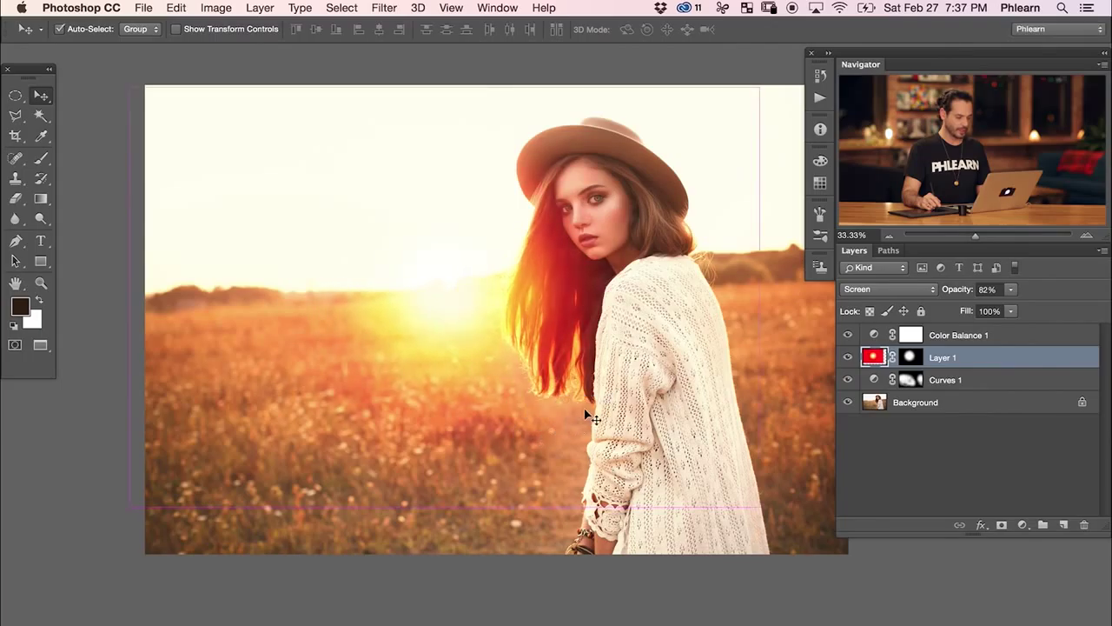
drag(760, 507, 701, 468)
key(Return)
drag(497, 425, 536, 449)
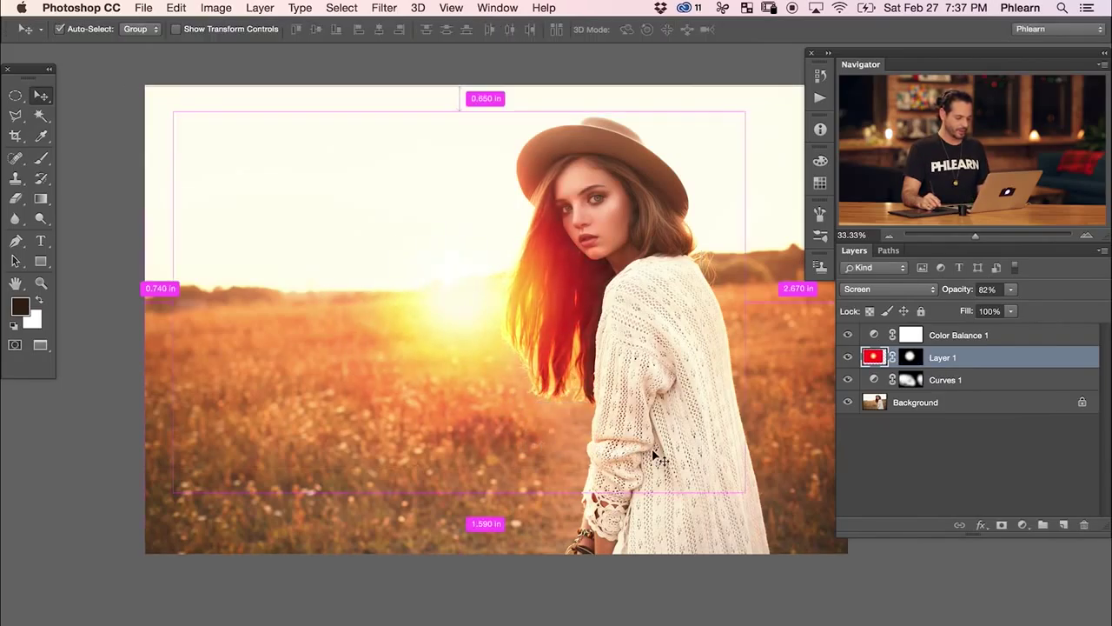
key(ctrl+t)
drag(745, 492, 671, 443)
key(Return)
drag(521, 412, 589, 437)
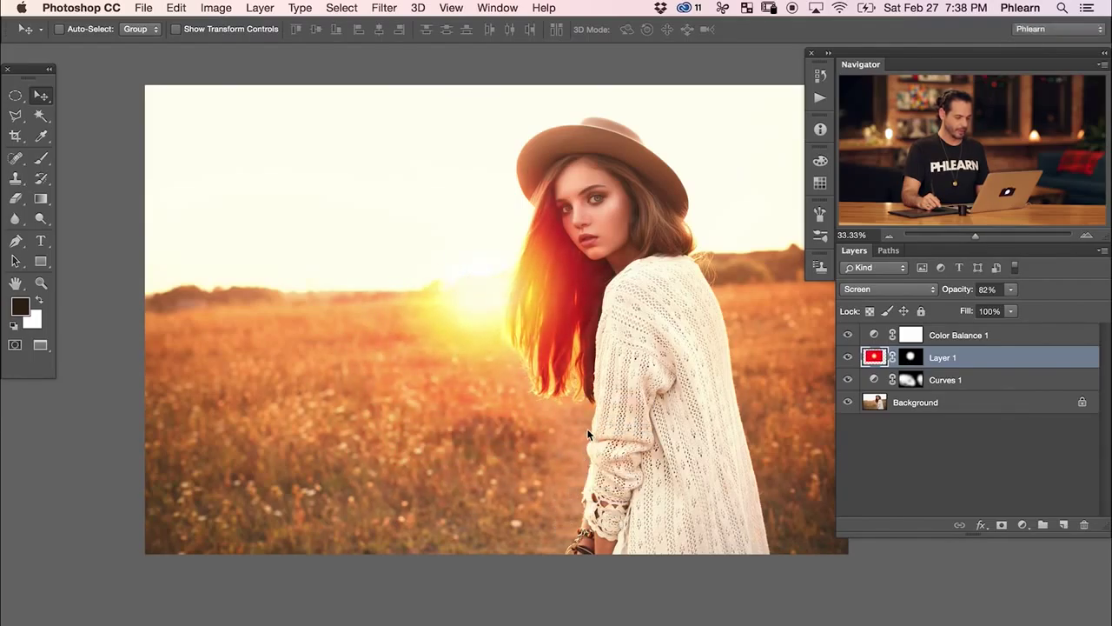
Compare the photo with and without the Curves 1 layer and the Color Balance 1 layer.
click(846, 381)
click(846, 380)
click(847, 379)
click(847, 379)
click(846, 334)
click(847, 335)
click(846, 334)
click(846, 335)
drag(680, 371, 621, 382)
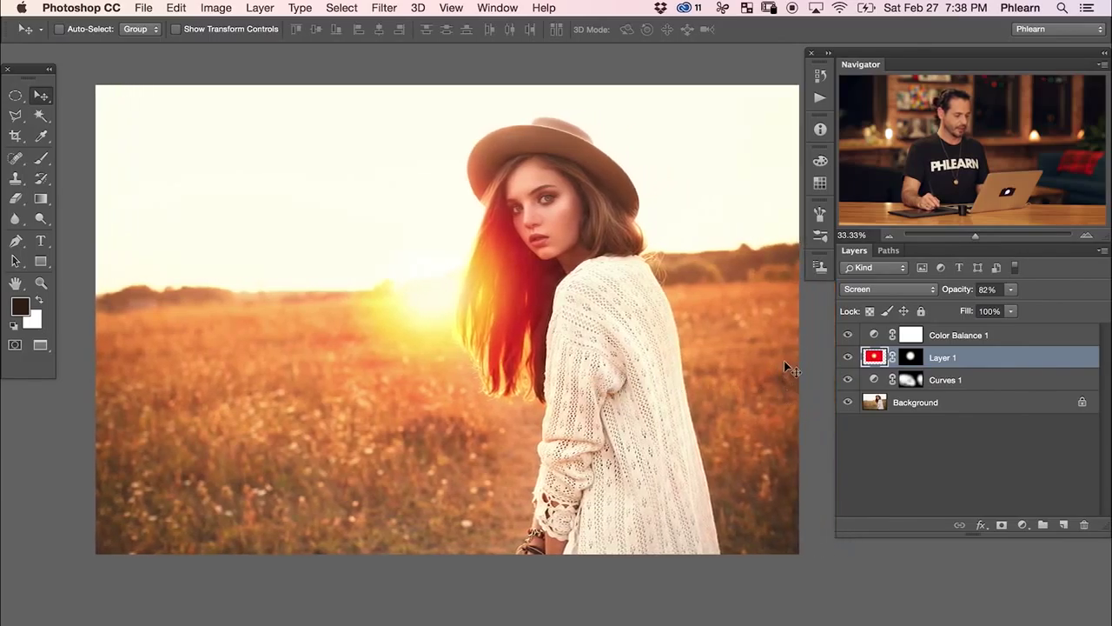
click(847, 335)
click(846, 335)
Lower the Blue channel's midtones further in the Curves 1 adjustment and close its settings.
click(873, 379)
double_click(873, 379)
click(581, 295)
click(590, 330)
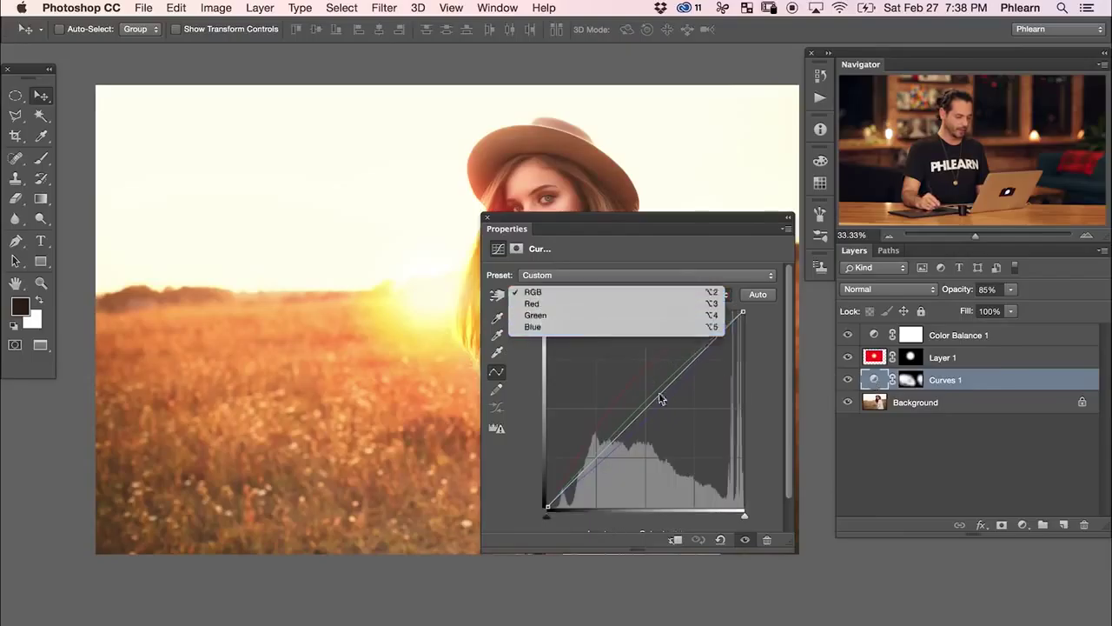
drag(648, 418, 666, 416)
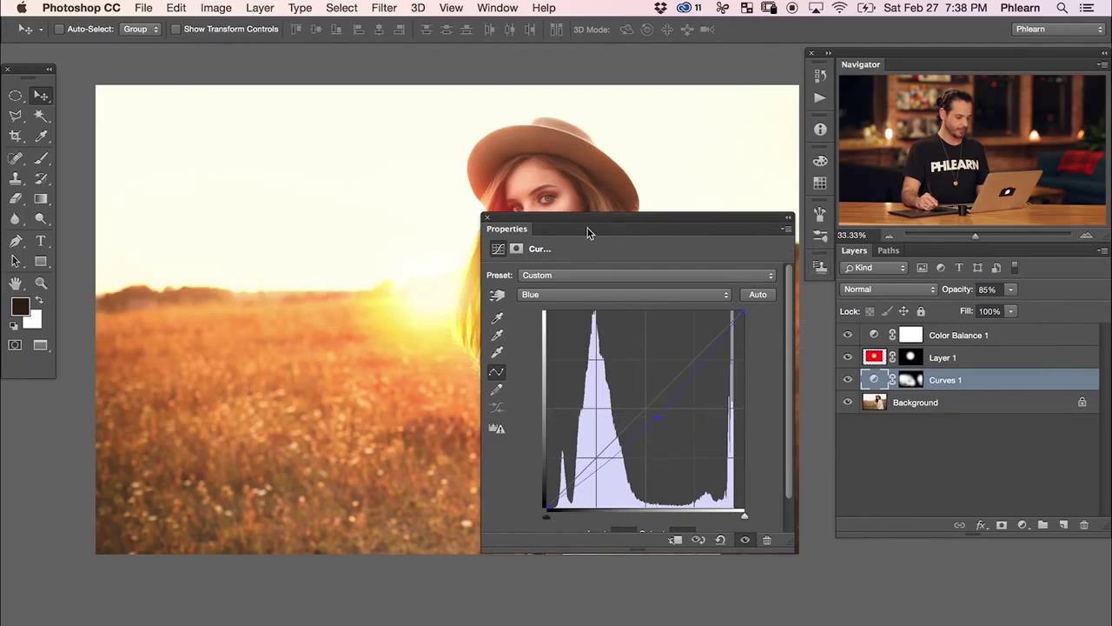
click(488, 217)
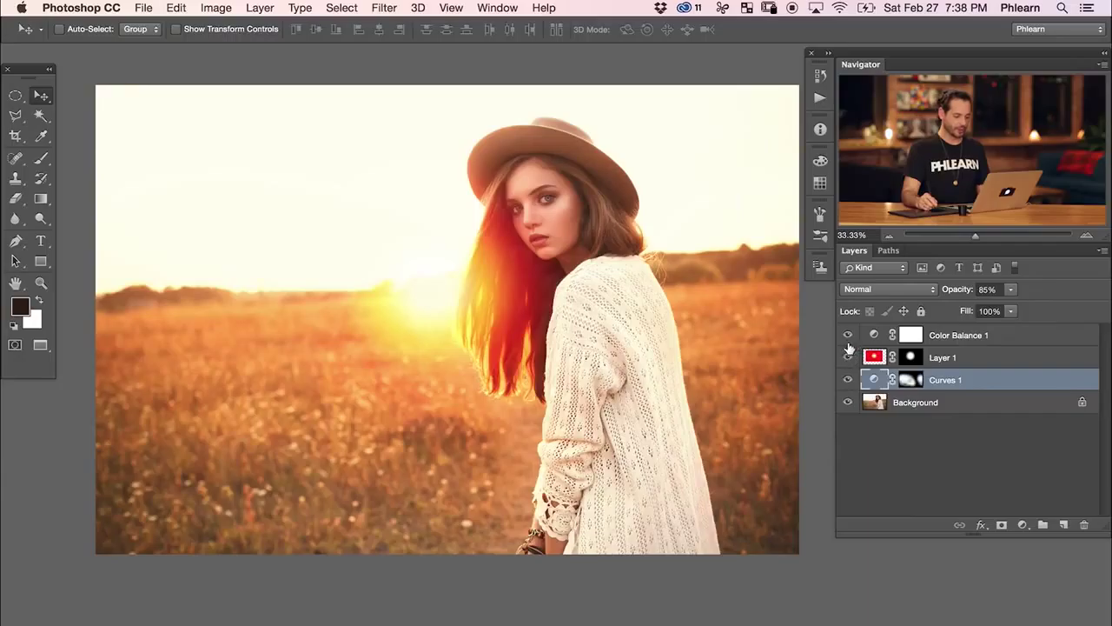
Group the Color Balance, flare and Curves layers and compare the photo full screen with and without the group.
shift+click(990, 337)
key(super+g)
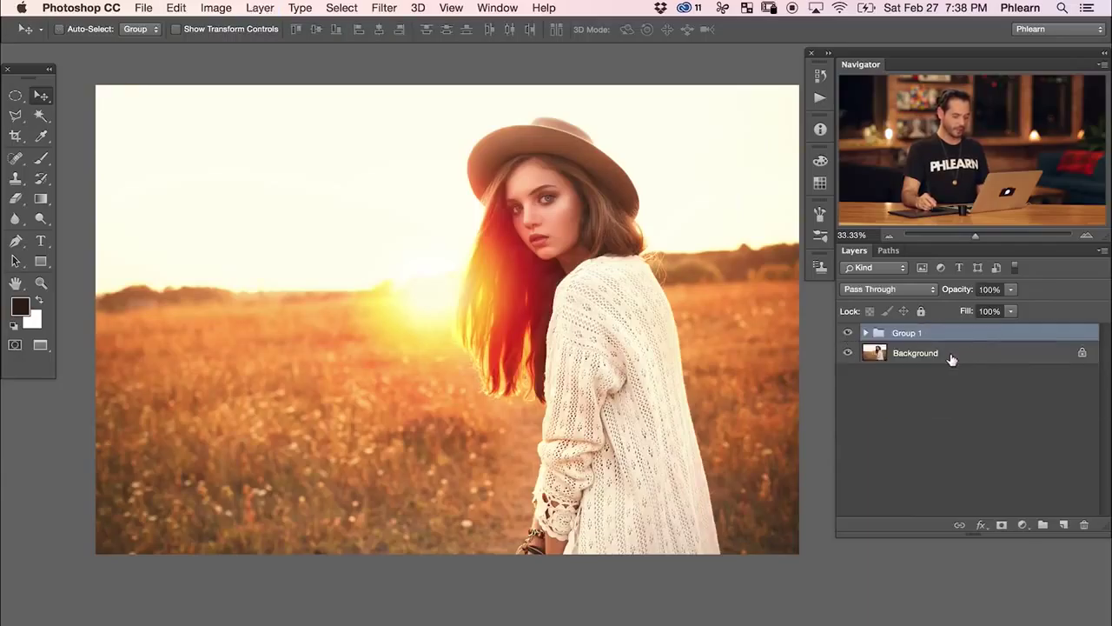
key(f)
key(super+0)
key(super+)
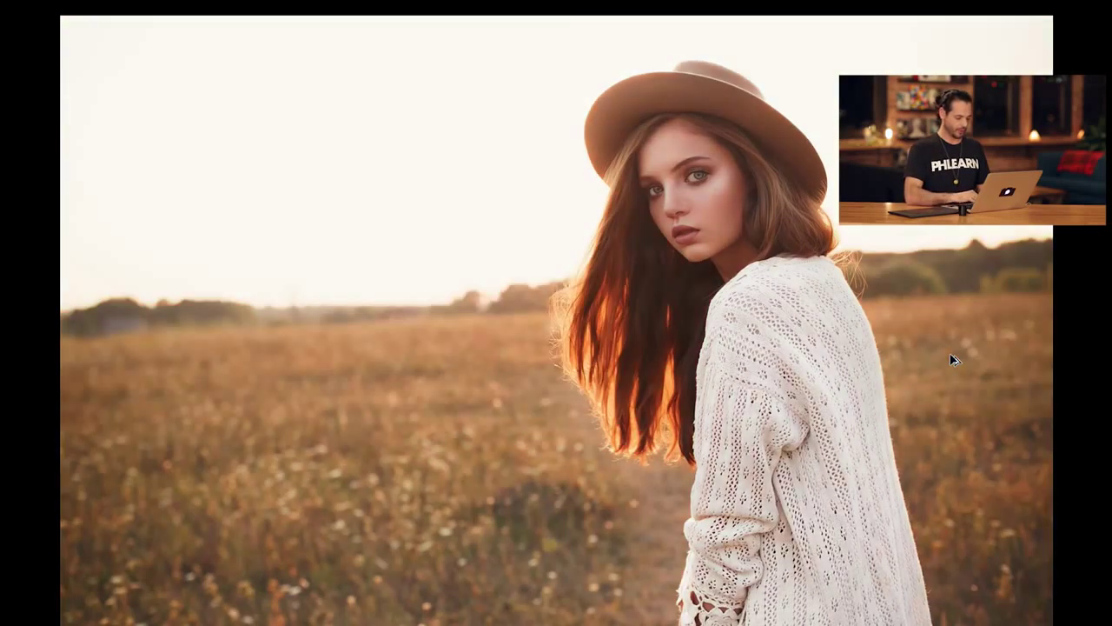
key(super+)
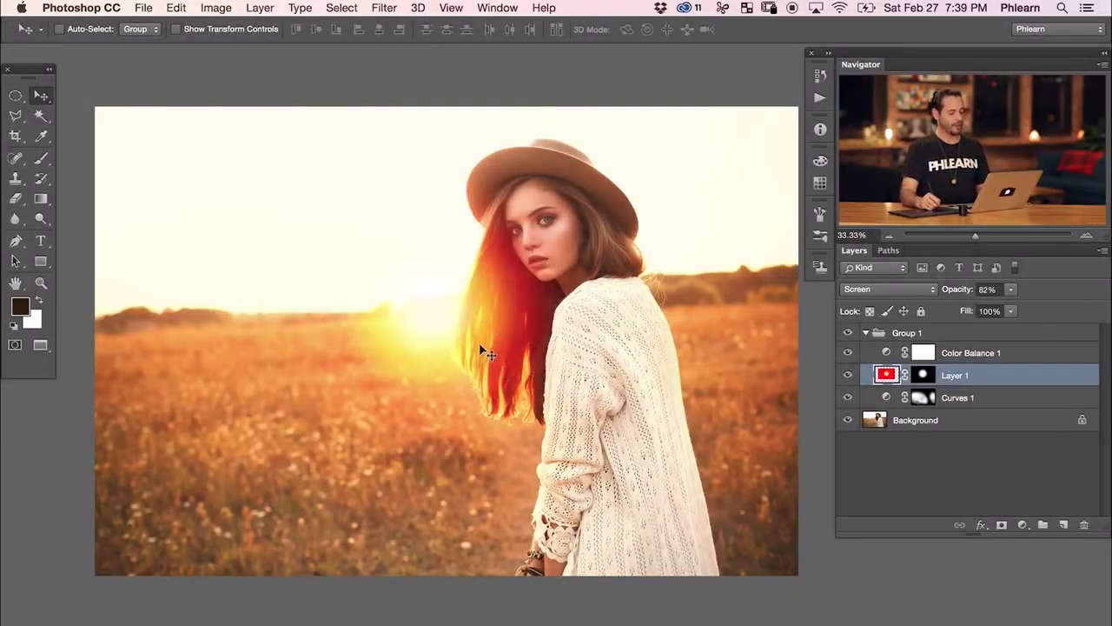
Reduce the saturation of the flare on Layer 1 to -21 with Hue/Saturation and check the effect.
click(847, 375)
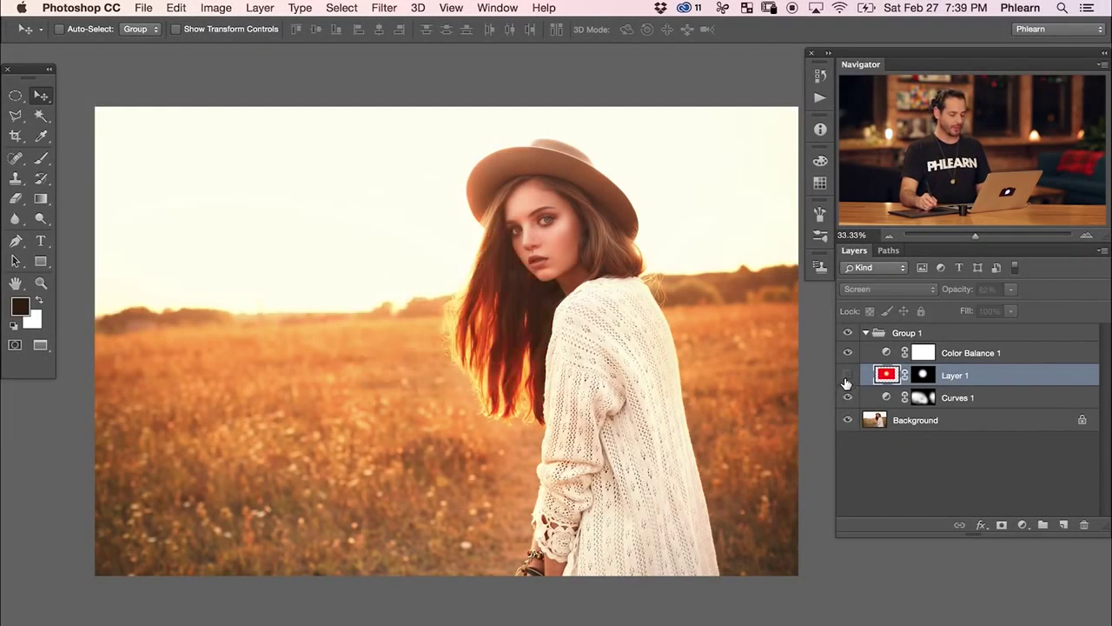
click(847, 379)
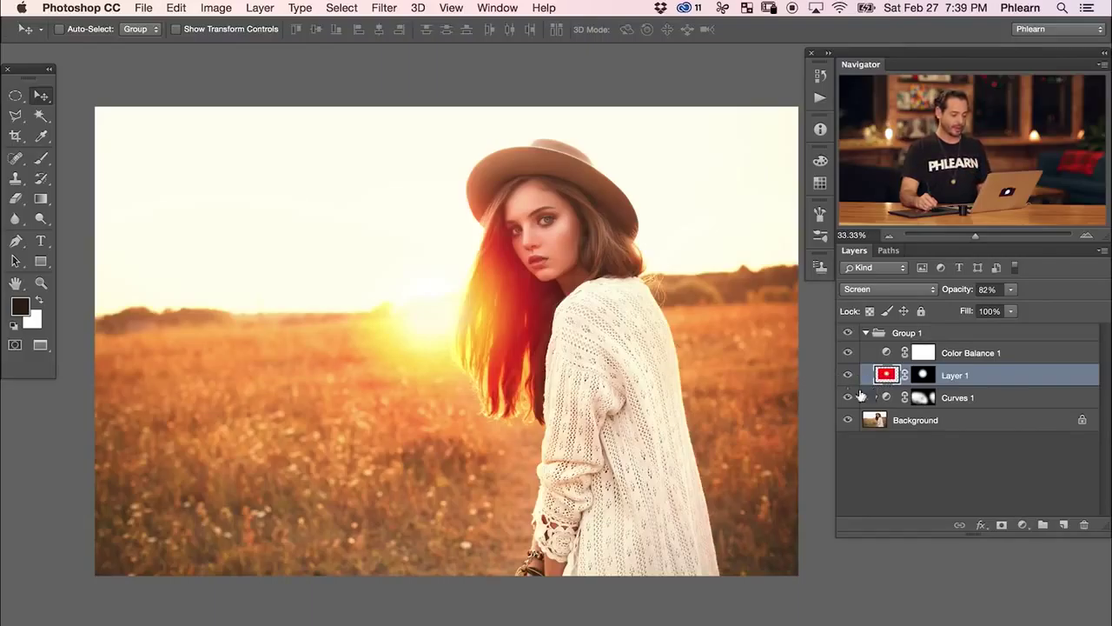
key(super+u)
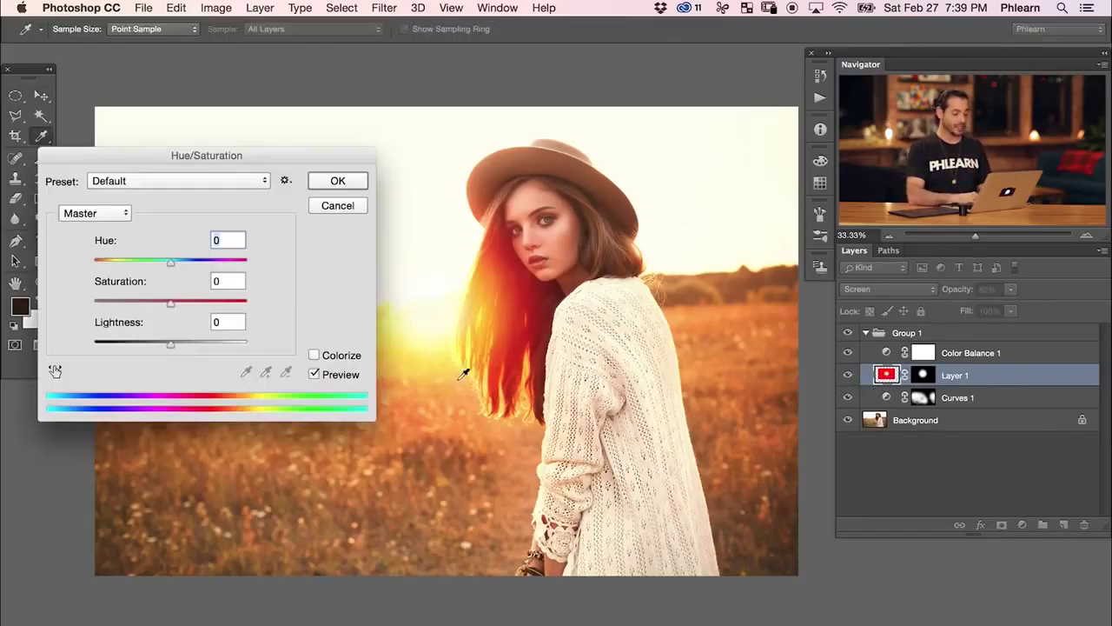
drag(526, 388, 556, 352)
drag(271, 151, 285, 283)
drag(180, 432, 258, 437)
mouse_move(179, 432)
mouse_down()
mouse_move(140, 432)
mouse_move(163, 436)
mouse_up()
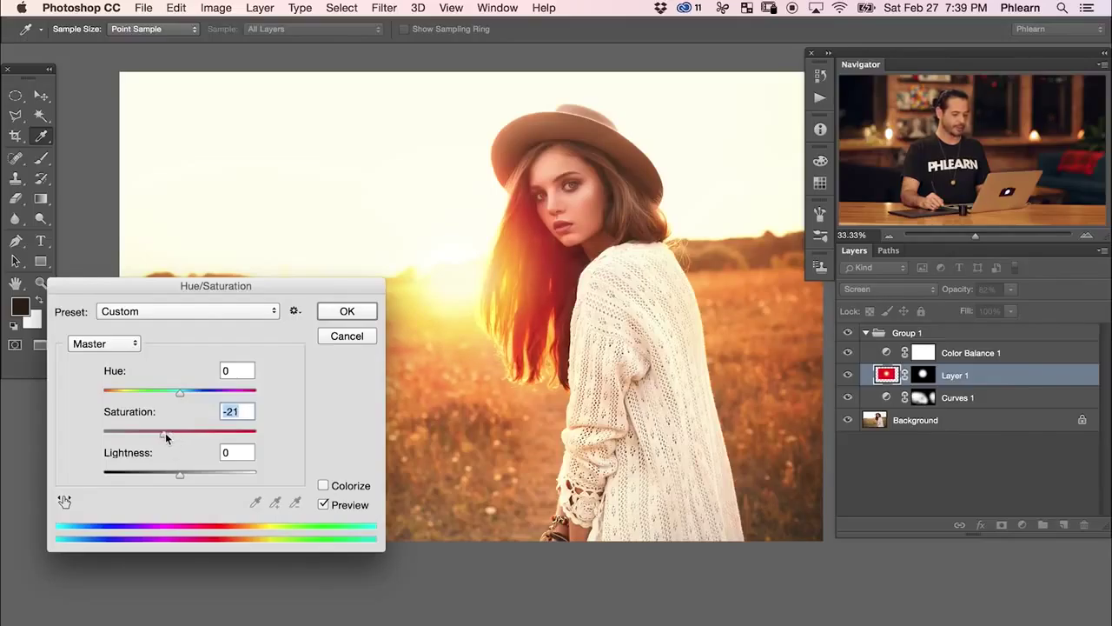
click(350, 311)
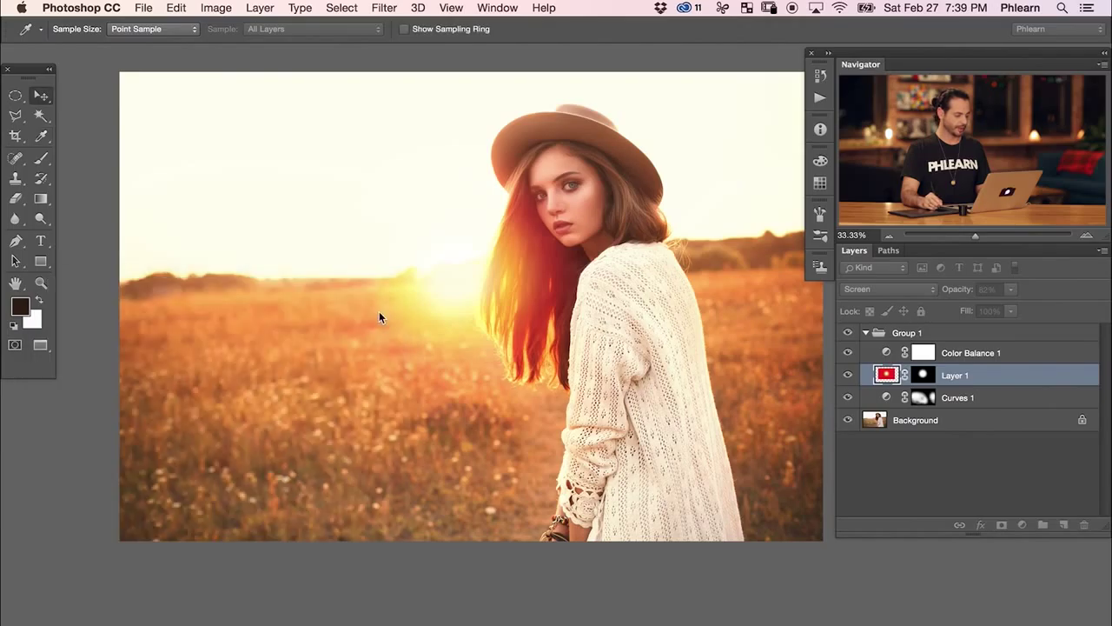
key(v)
key(super)
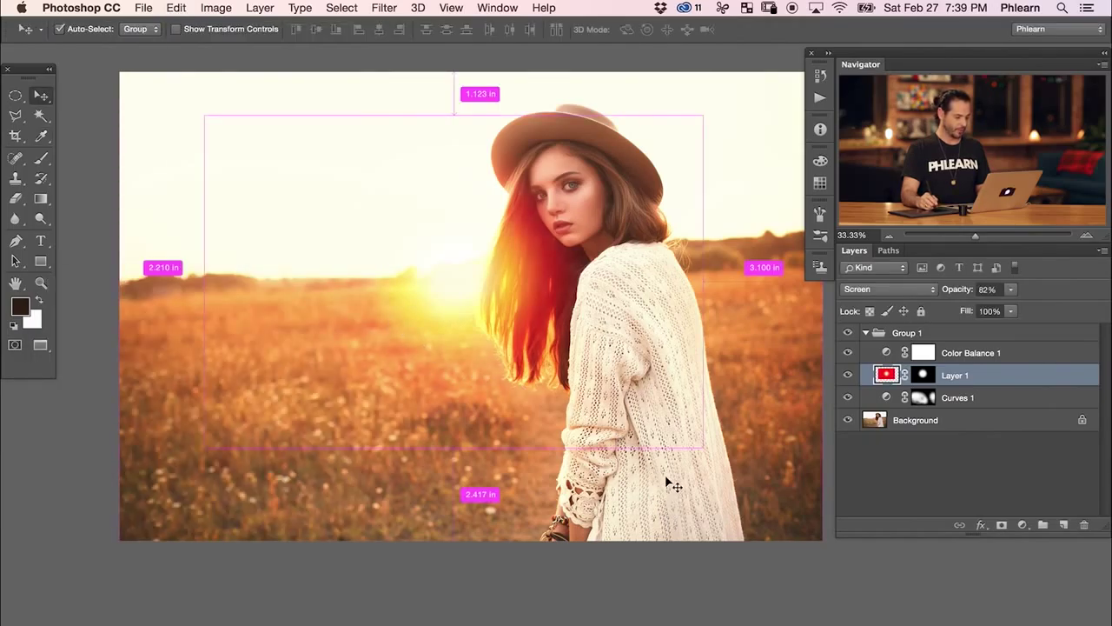
key(super+z)
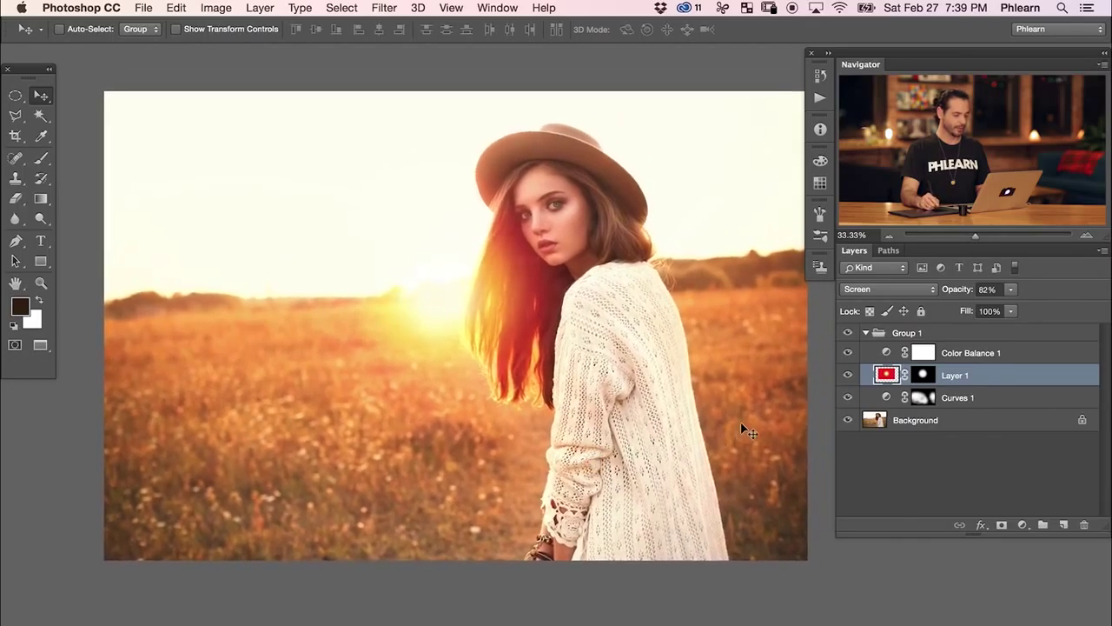
Add a Solid Color fill layer in dark blue 101f6b above the Color Balance 1 layer.
click(1023, 358)
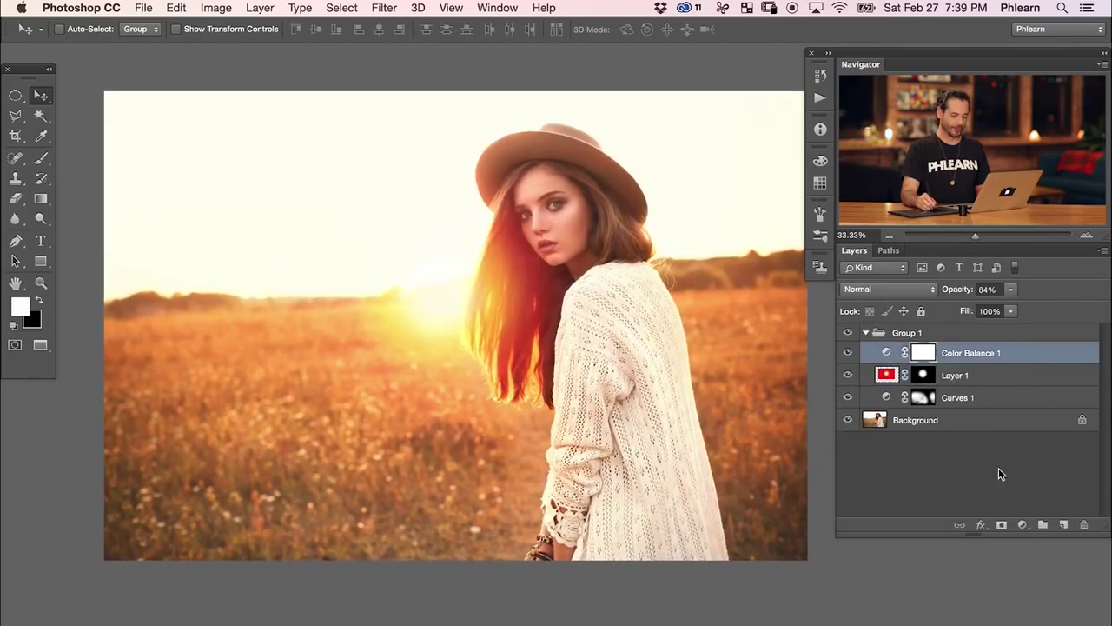
click(1024, 525)
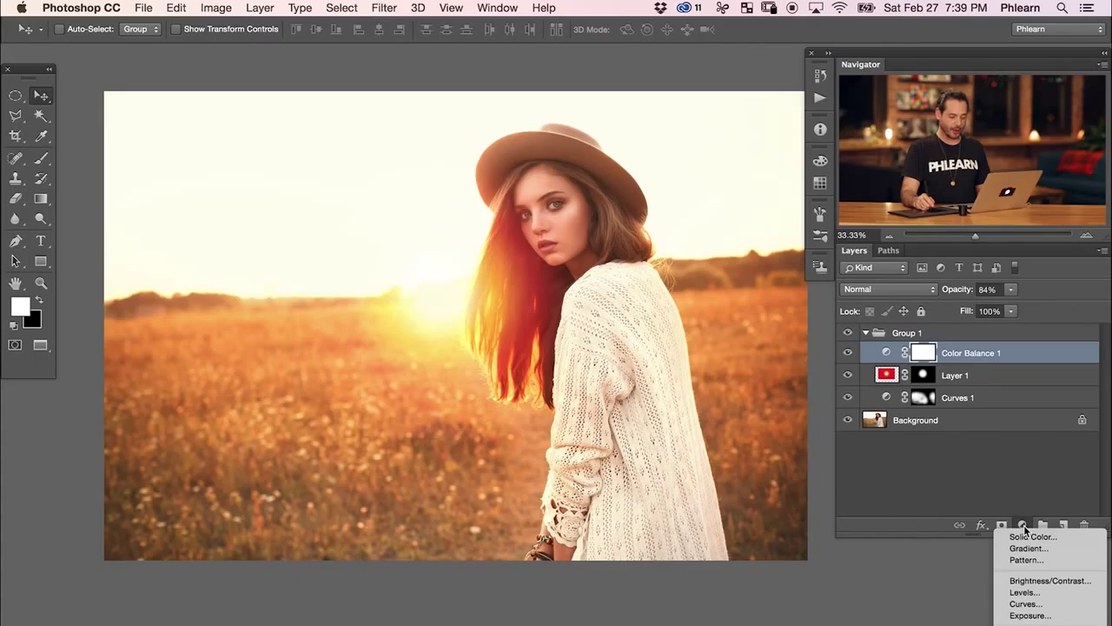
click(1032, 537)
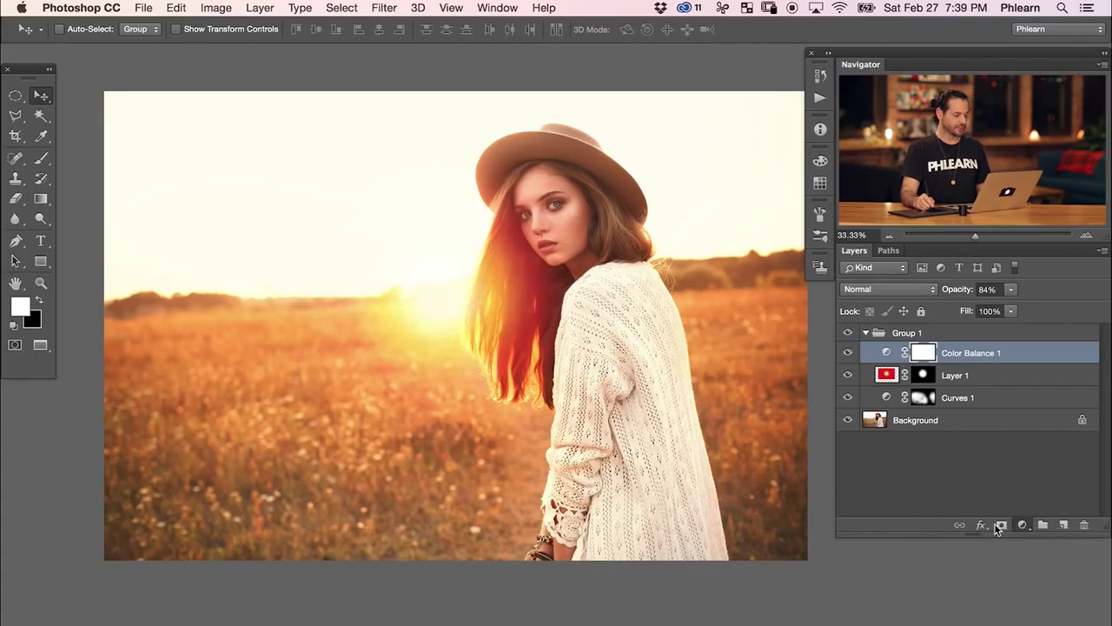
drag(392, 297, 421, 173)
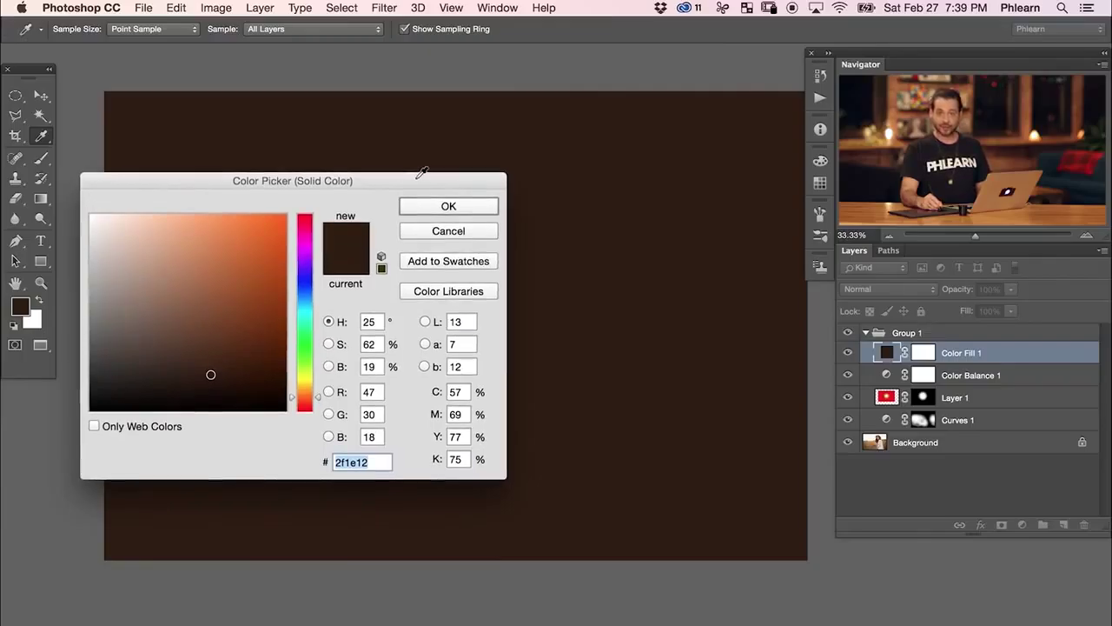
drag(309, 287, 294, 288)
drag(251, 325, 256, 325)
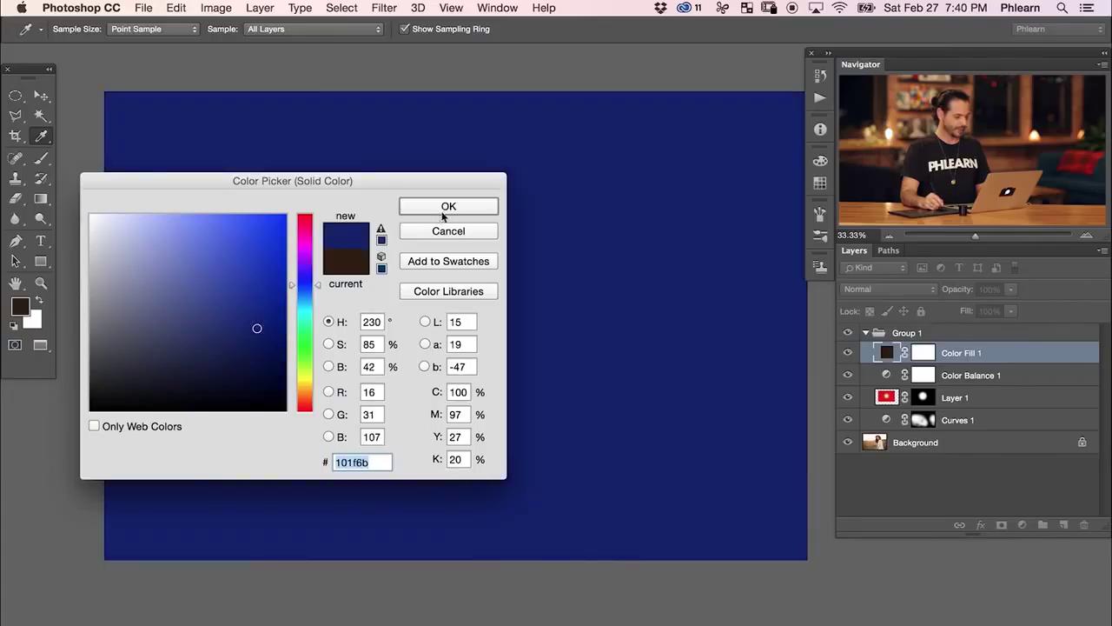
click(449, 207)
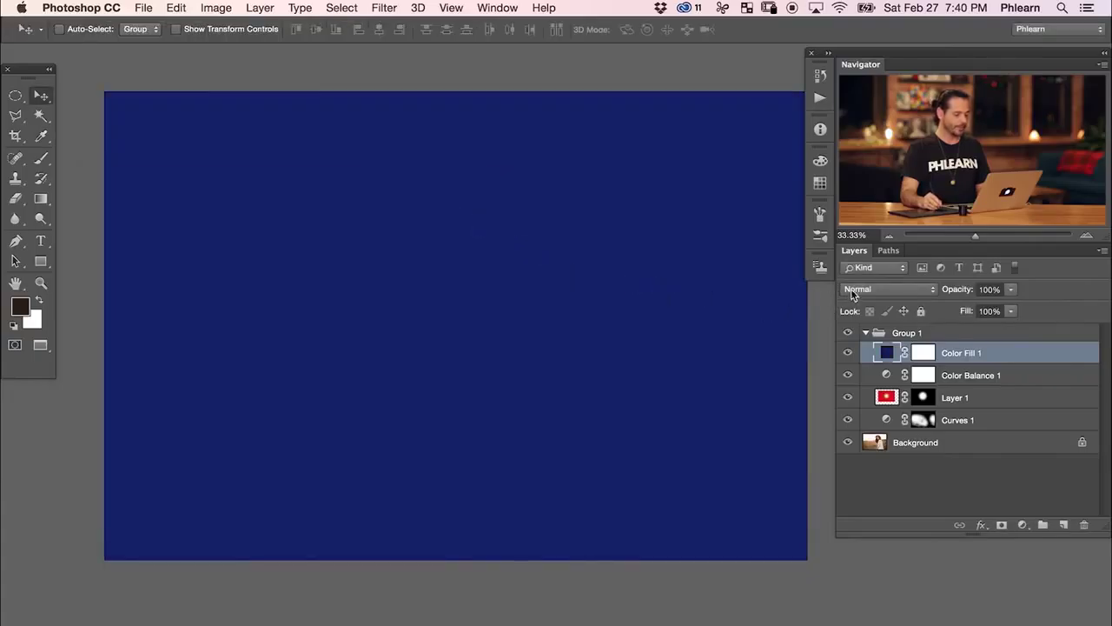
Set the Color Fill 1 layer's blending mode to Lighten and compare the photo with and without it.
click(879, 290)
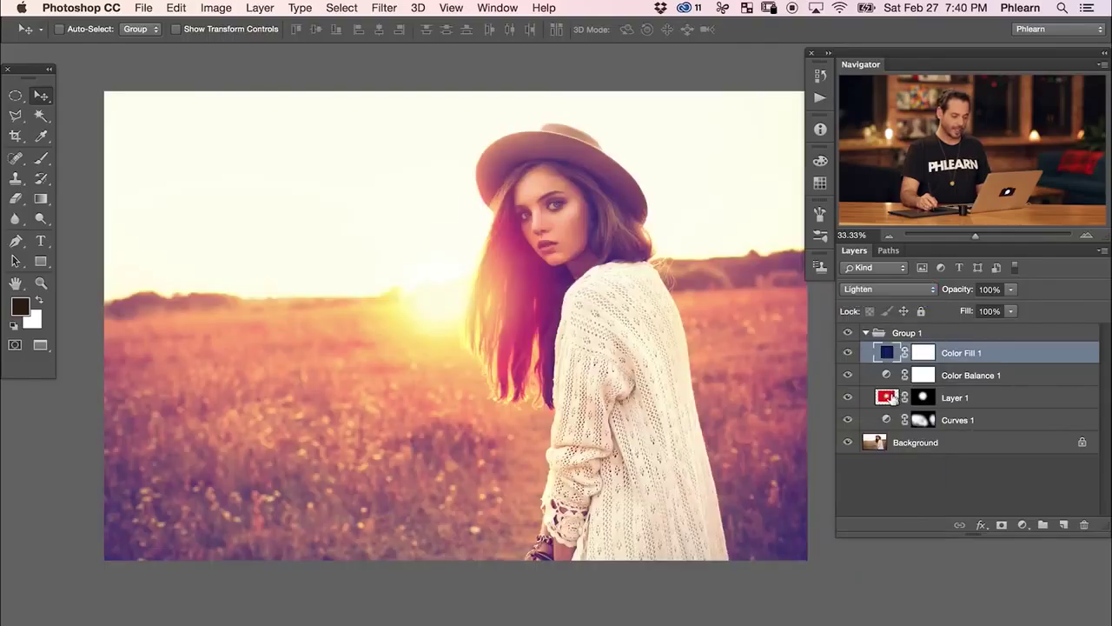
click(848, 353)
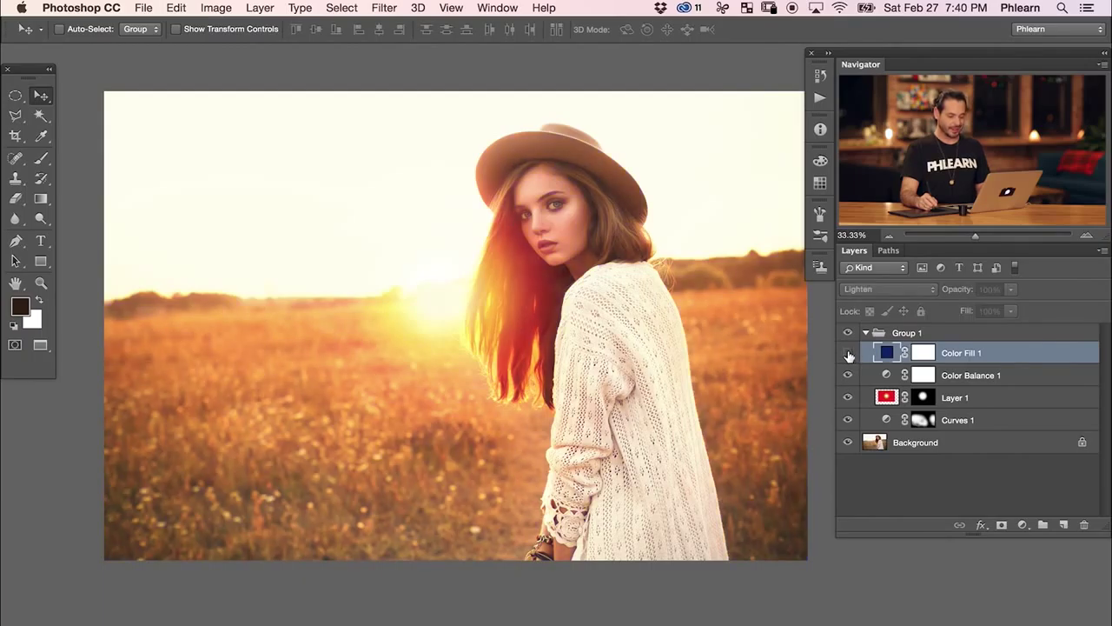
click(848, 353)
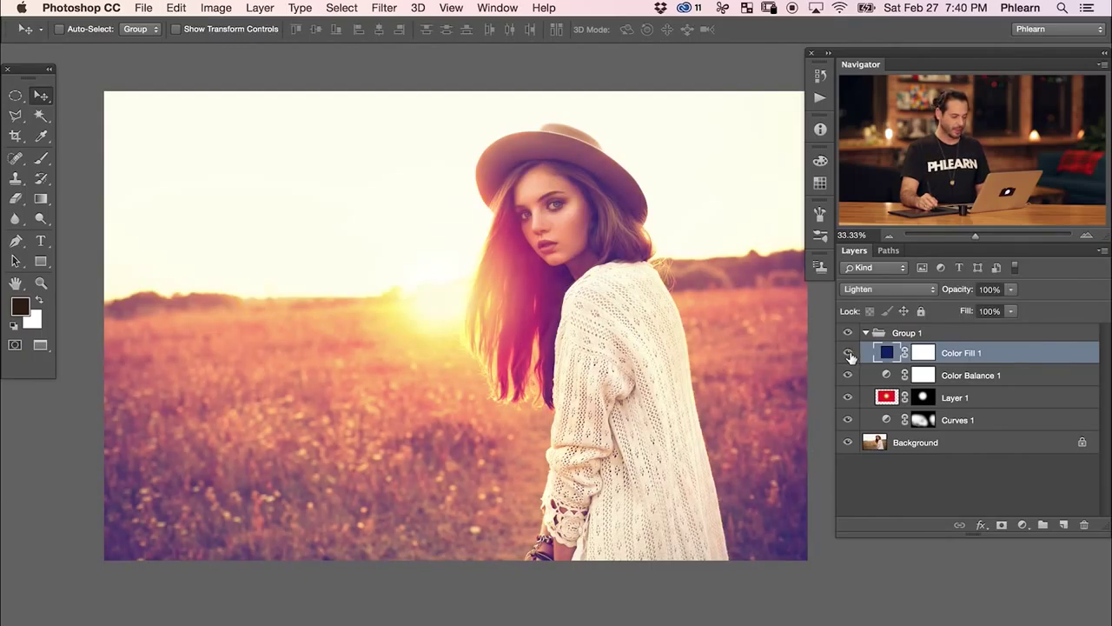
click(847, 353)
click(845, 354)
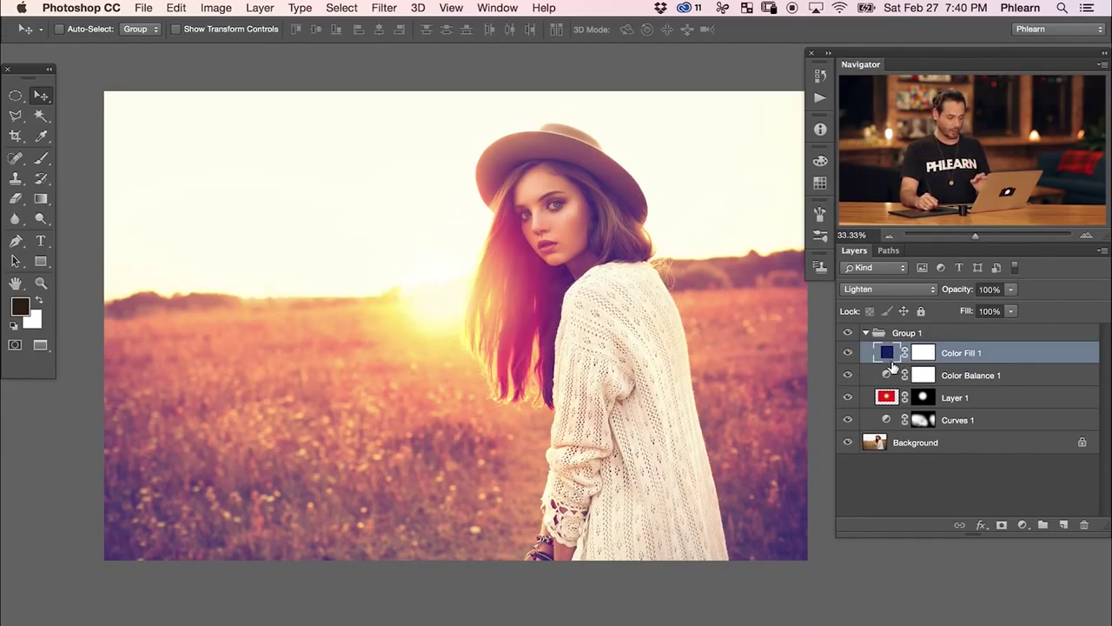
Try a lighter blue and a dark green for the Color Fill 1 layer, and settle on the blue 1d346a.
double_click(886, 352)
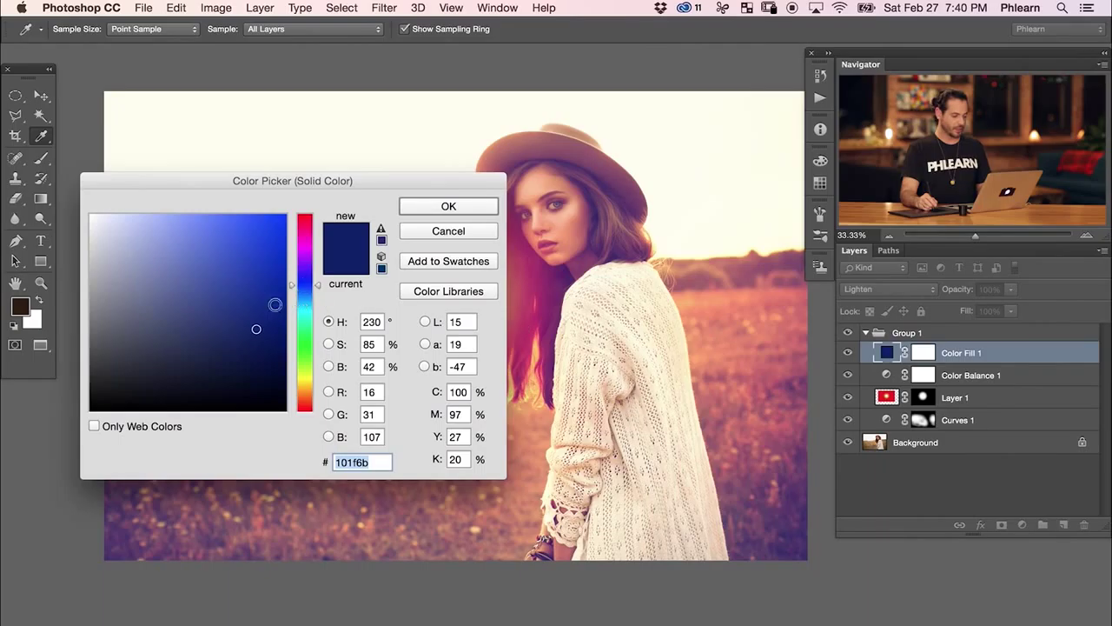
click(241, 266)
mouse_move(258, 259)
mouse_down()
mouse_move(291, 233)
mouse_move(206, 231)
mouse_move(187, 288)
mouse_move(189, 306)
mouse_move(240, 330)
mouse_move(263, 360)
mouse_move(261, 318)
mouse_move(200, 306)
mouse_move(237, 325)
mouse_move(223, 313)
mouse_up()
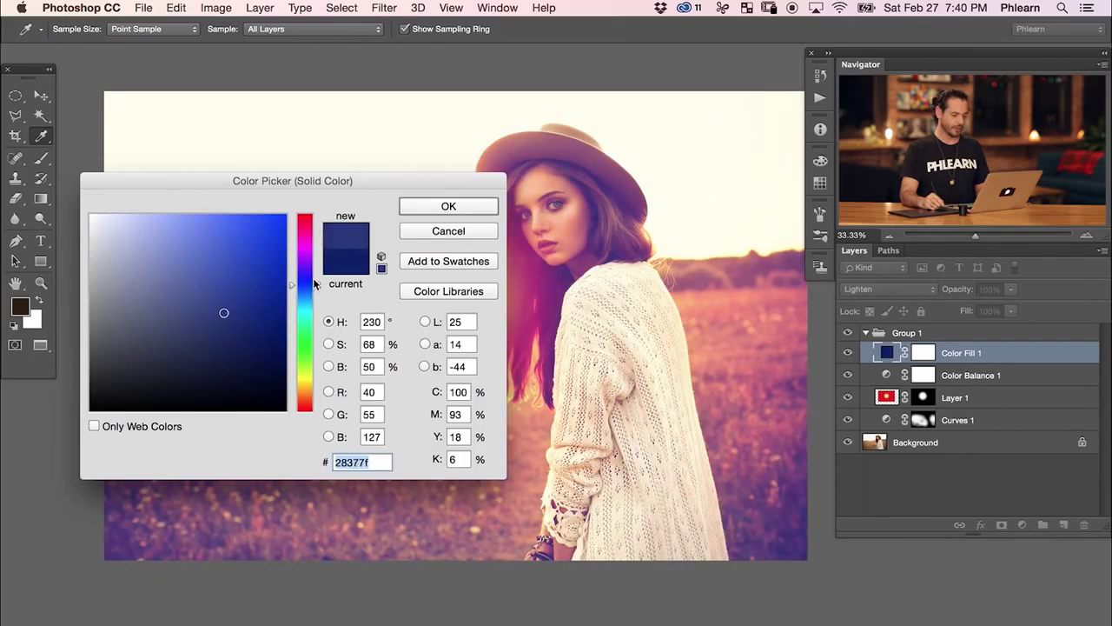
click(306, 345)
drag(242, 335, 263, 354)
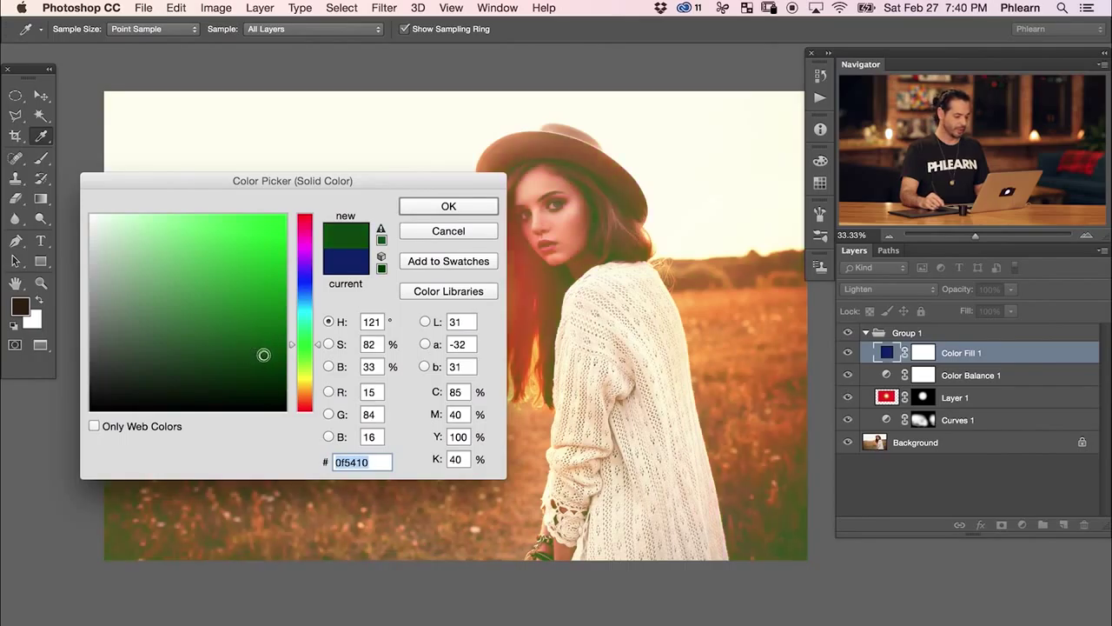
click(308, 292)
mouse_move(221, 349)
mouse_down()
mouse_move(241, 321)
mouse_move(201, 327)
mouse_move(239, 327)
mouse_move(218, 315)
mouse_move(231, 327)
mouse_up()
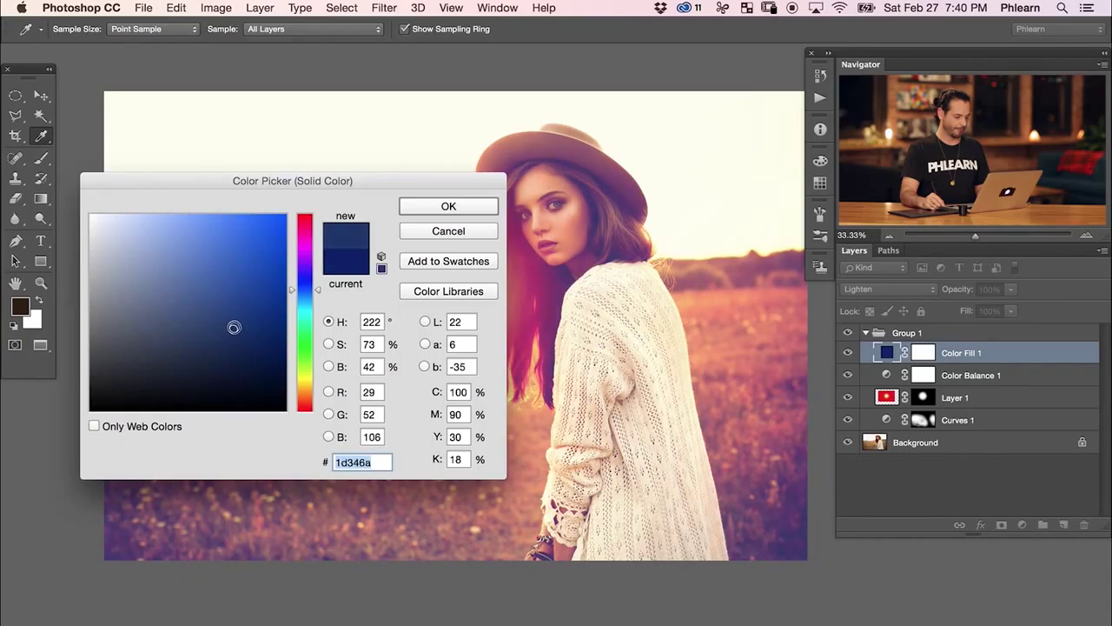
click(445, 207)
Compare the photo with and without the Color Fill 1 layer and reduce its opacity slightly.
click(845, 352)
click(846, 351)
click(846, 352)
click(846, 352)
drag(963, 296, 954, 297)
Compare the photo with and without the Color Balance 1 layer and lower that layer's opacity to about 74%.
click(849, 376)
click(850, 376)
click(947, 373)
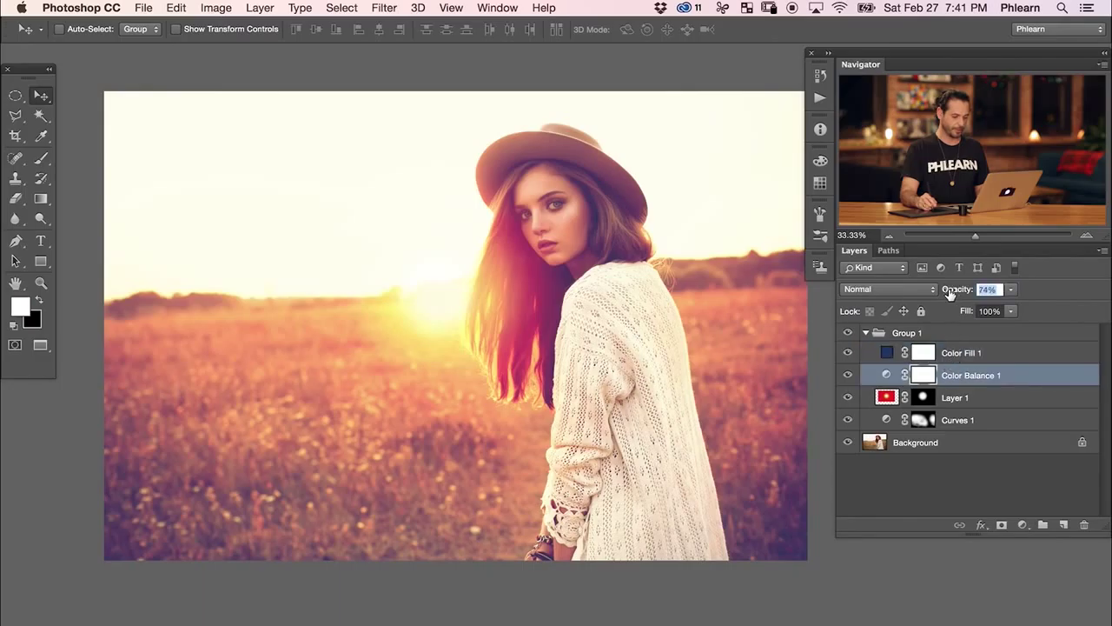
drag(950, 296, 949, 295)
drag(695, 404, 671, 389)
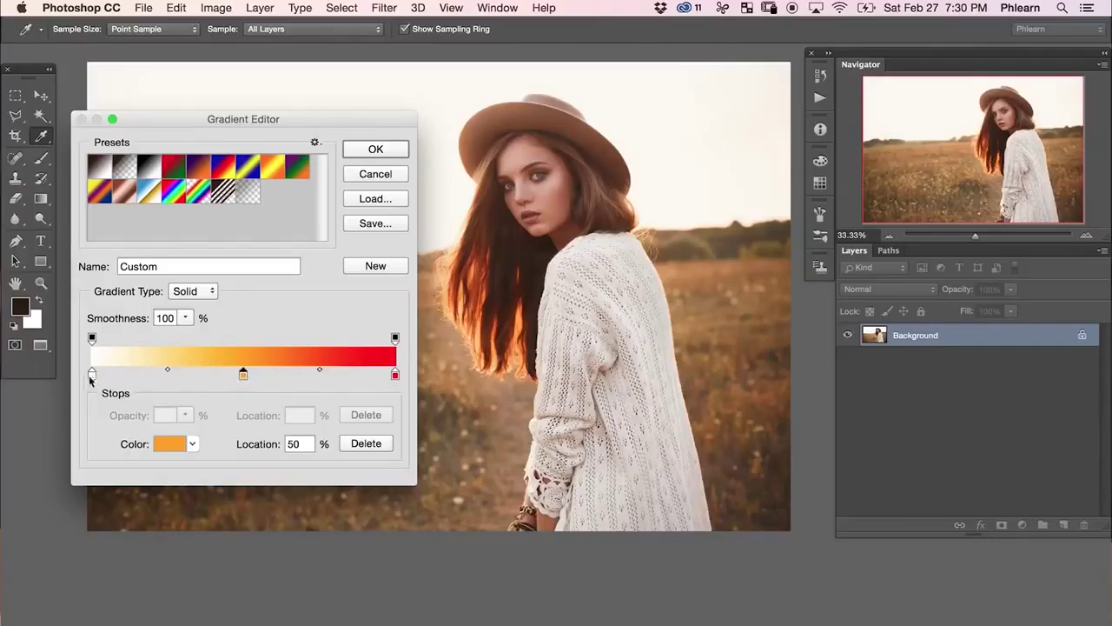
Shift the gradient's white stop inward and its orange stop to 58%, and save the gradient as a new preset.
drag(91, 374, 142, 374)
drag(243, 374, 269, 376)
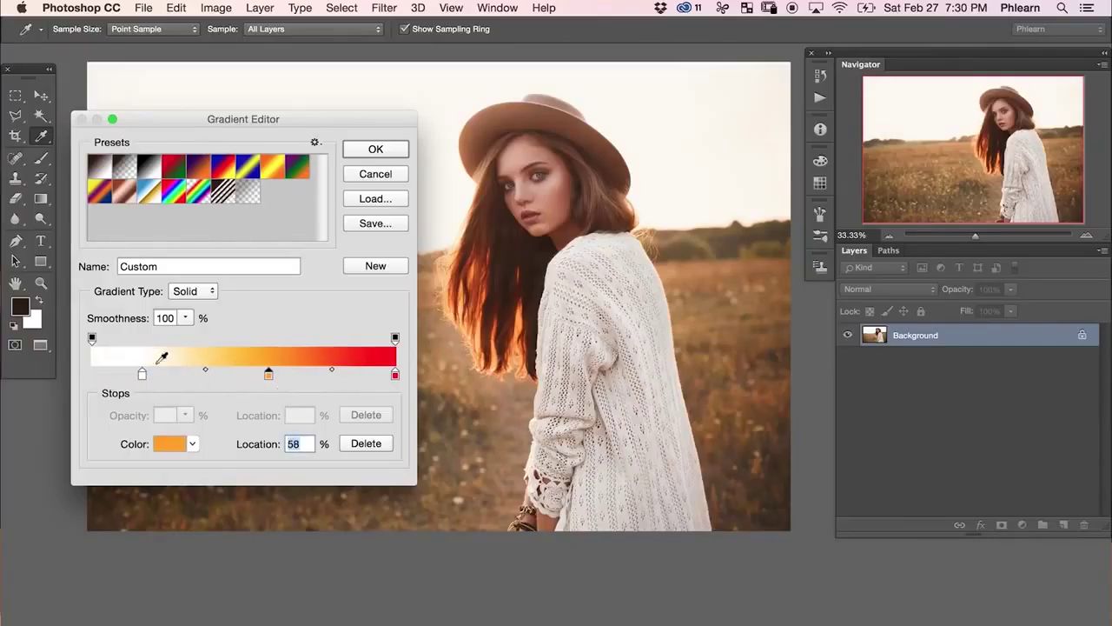
click(376, 266)
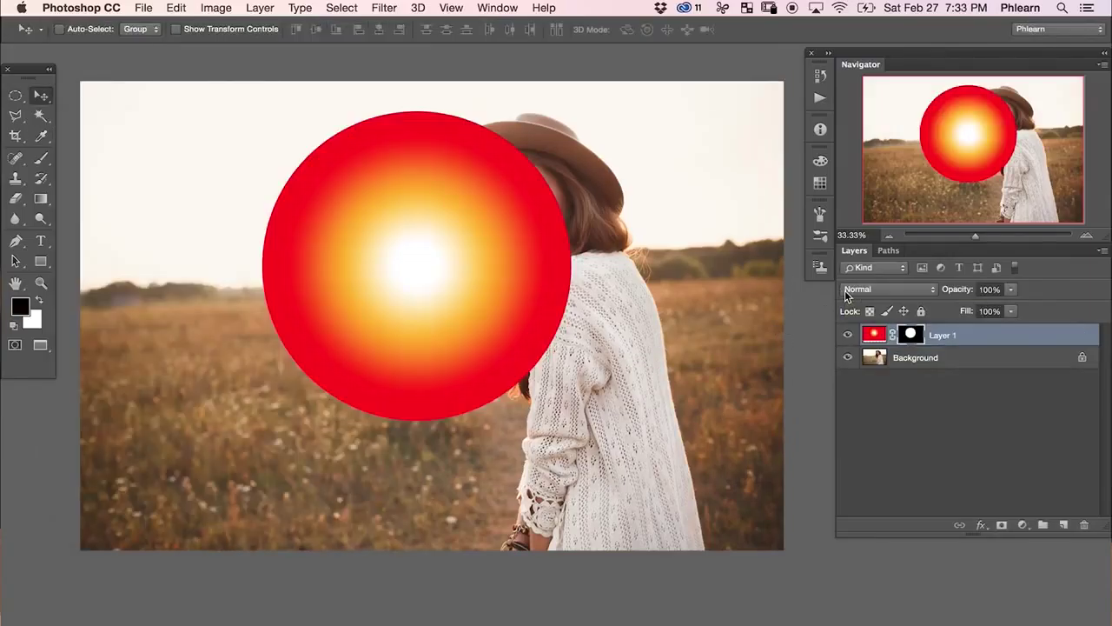
Set the blending mode of the gradient circle on Layer 1 to Screen and move the flare slightly lower.
click(888, 289)
click(858, 396)
drag(470, 326, 462, 358)
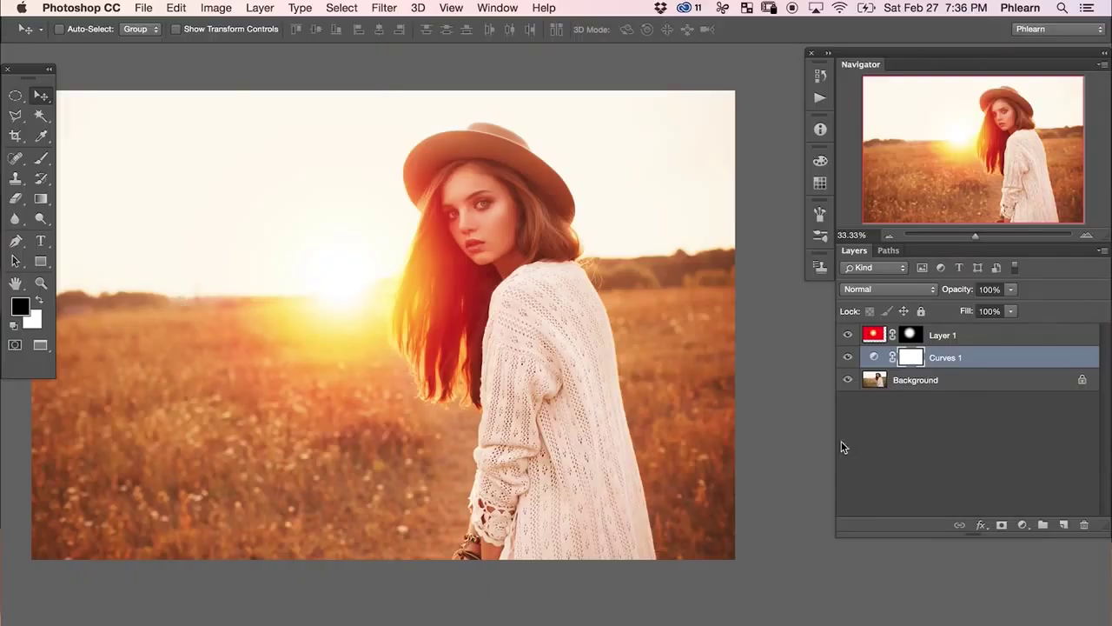
Invert the Curves 1 mask and paint it white over the field with a large soft brush at 20% flow.
key(super+i)
key(b)
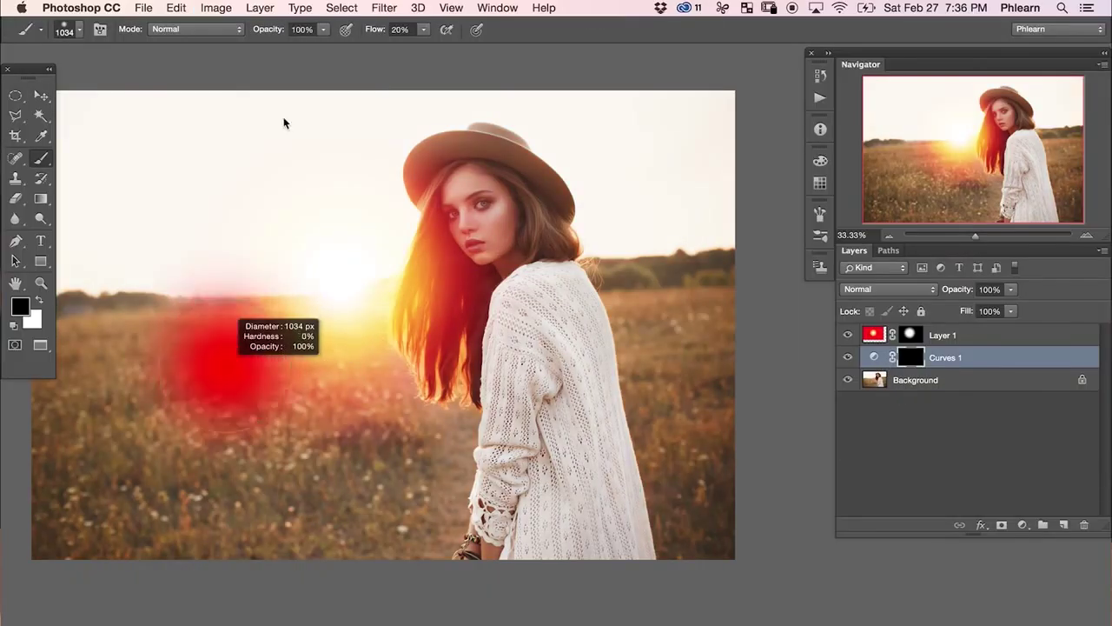
key(x)
mouse_move(643, 287)
mouse_down()
mouse_move(707, 261)
mouse_move(704, 487)
mouse_up()
drag(410, 399, 434, 400)
Add a Color Balance adjustment above Layer 1 with Highlights at Cyan-Red +25, Magenta-Green +11 and Yellow-Blue -17.
click(965, 335)
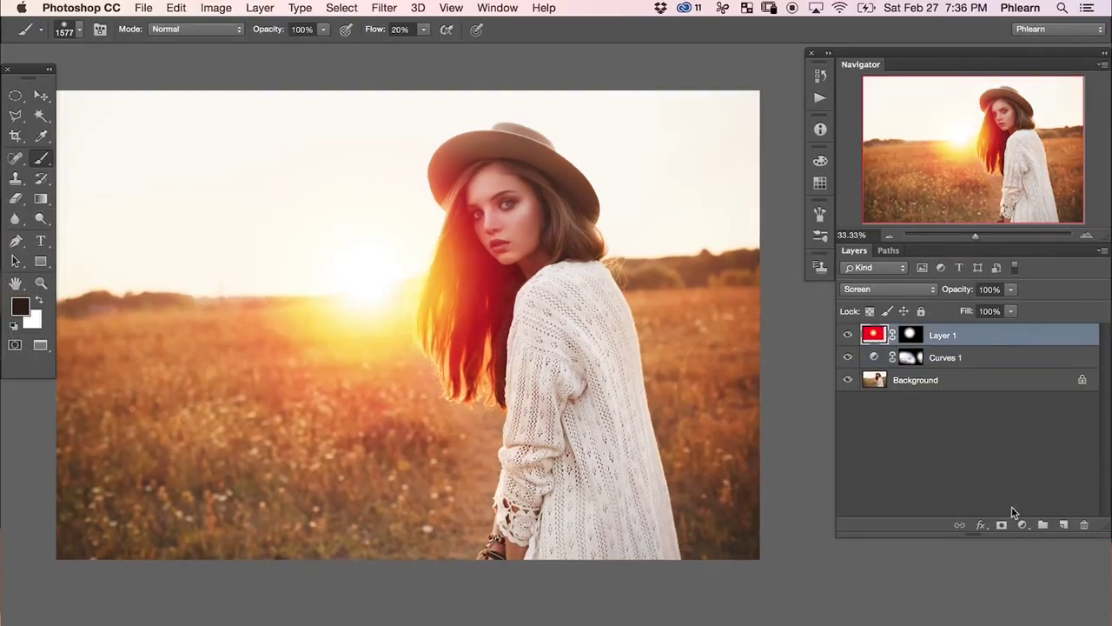
click(1022, 525)
click(1055, 396)
click(643, 274)
click(599, 287)
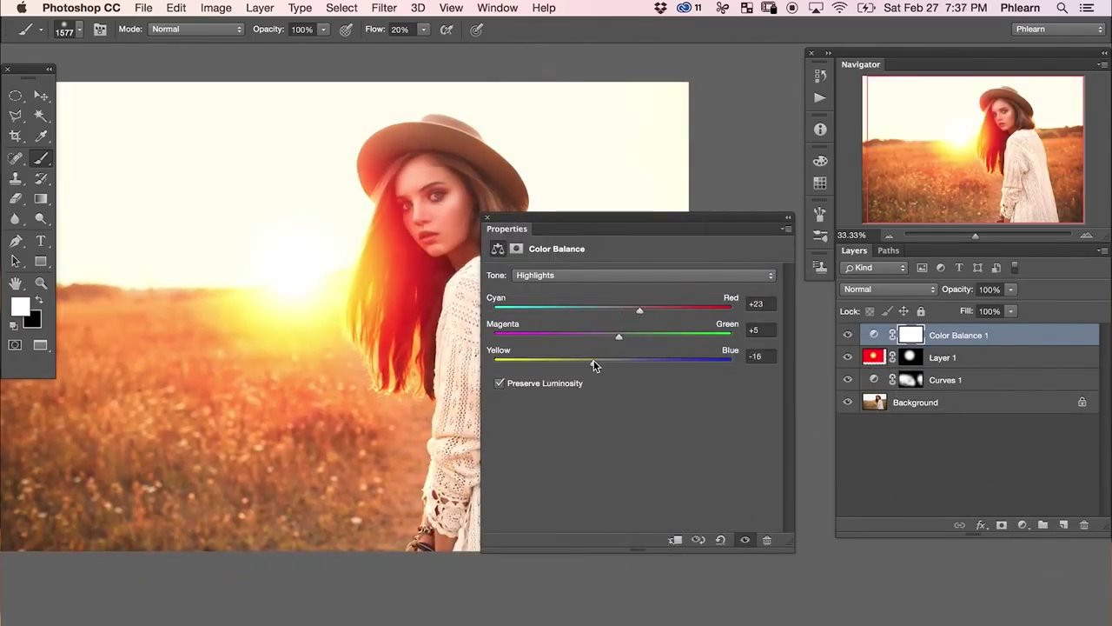
Compare the photo with and without Color Balance 1 and the flare, and lower the opacity of Layer 1.
click(848, 336)
click(848, 336)
click(849, 357)
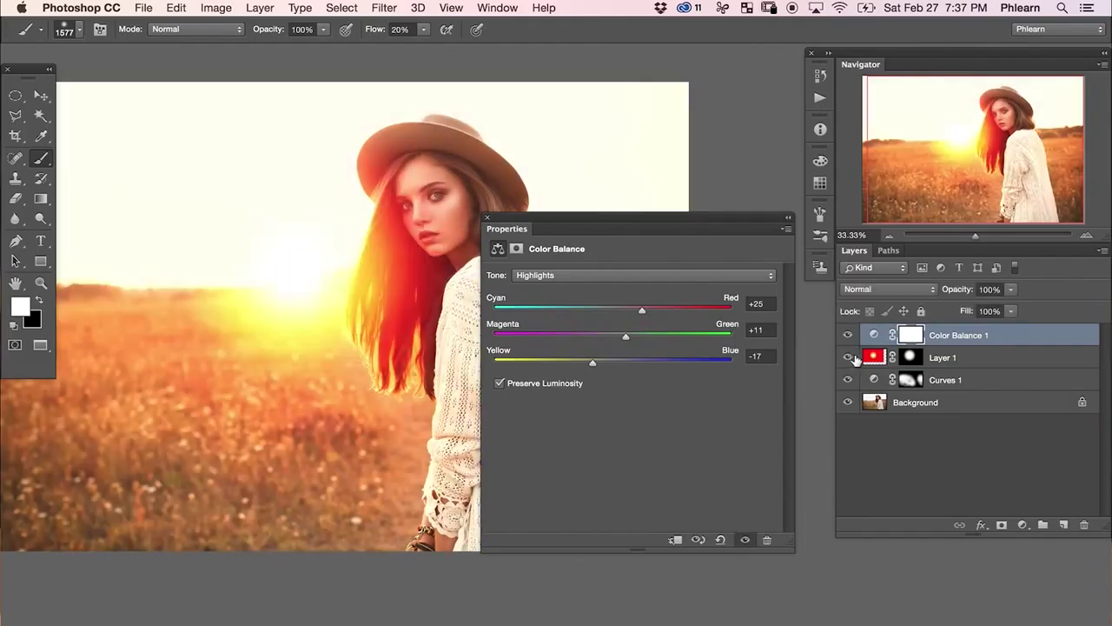
click(850, 357)
click(959, 357)
drag(960, 291, 945, 292)
Compare the photo with and without the Curves 1 layer and select the Color Balance 1 layer.
click(849, 380)
click(851, 380)
click(945, 379)
click(958, 335)
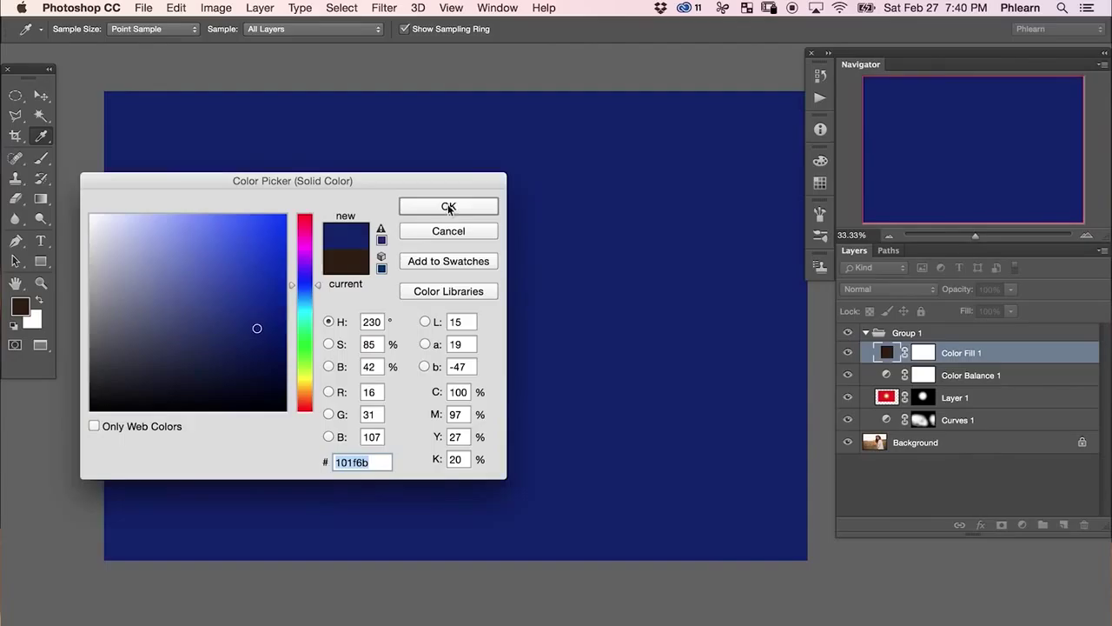
Accept the dark blue 101f6b for Color Fill 1, set its blending mode to Lighten and compare the photo without it.
click(449, 209)
click(888, 289)
click(868, 386)
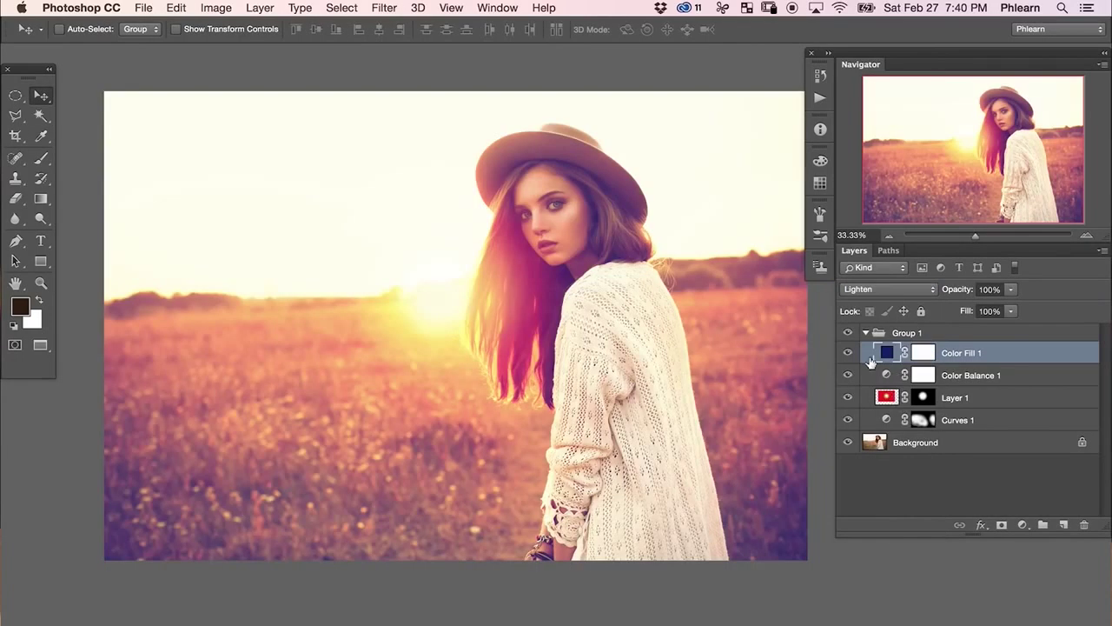
click(849, 354)
click(849, 354)
Choose a different shade of blue for the Color Fill 1 layer.
double_click(884, 355)
drag(236, 263, 253, 345)
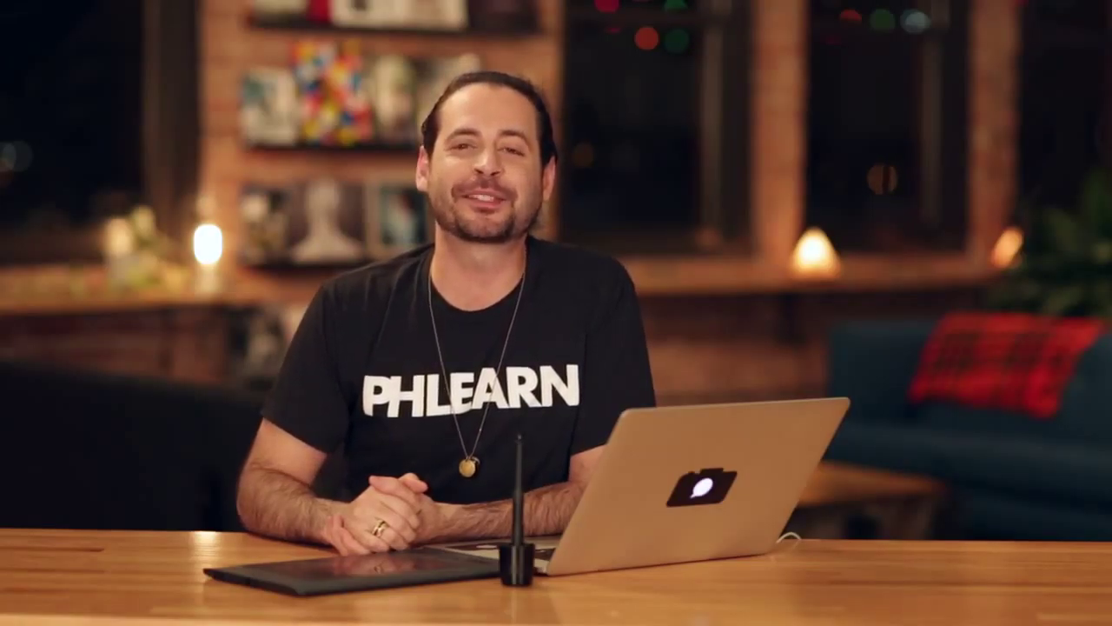